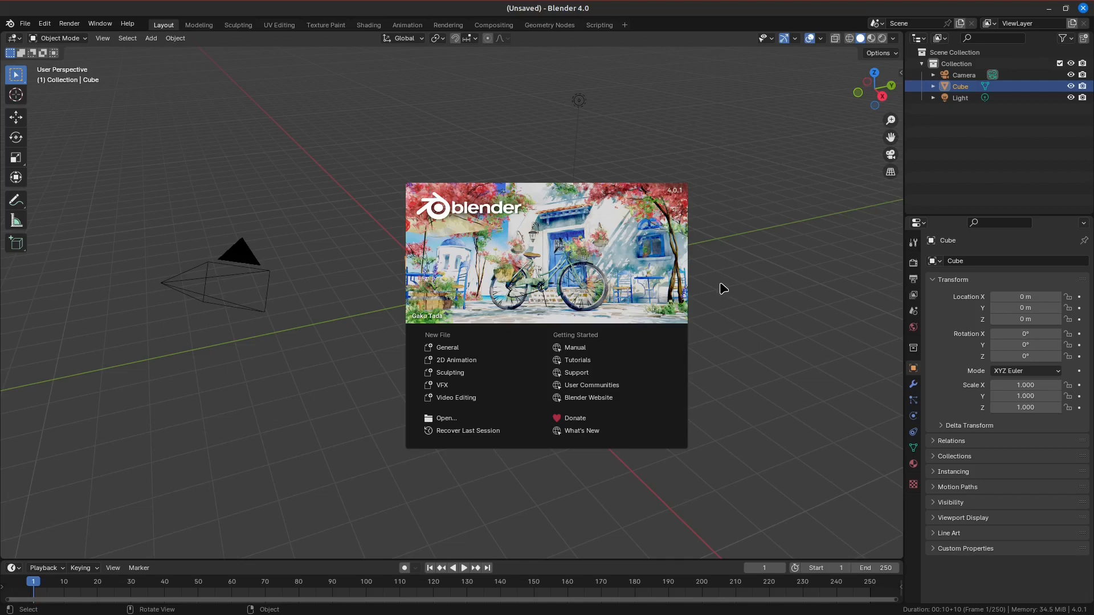
- Delete the default cube and add a UV sphere in its place
{"action": "left_click", "coordinate": [724, 289]}
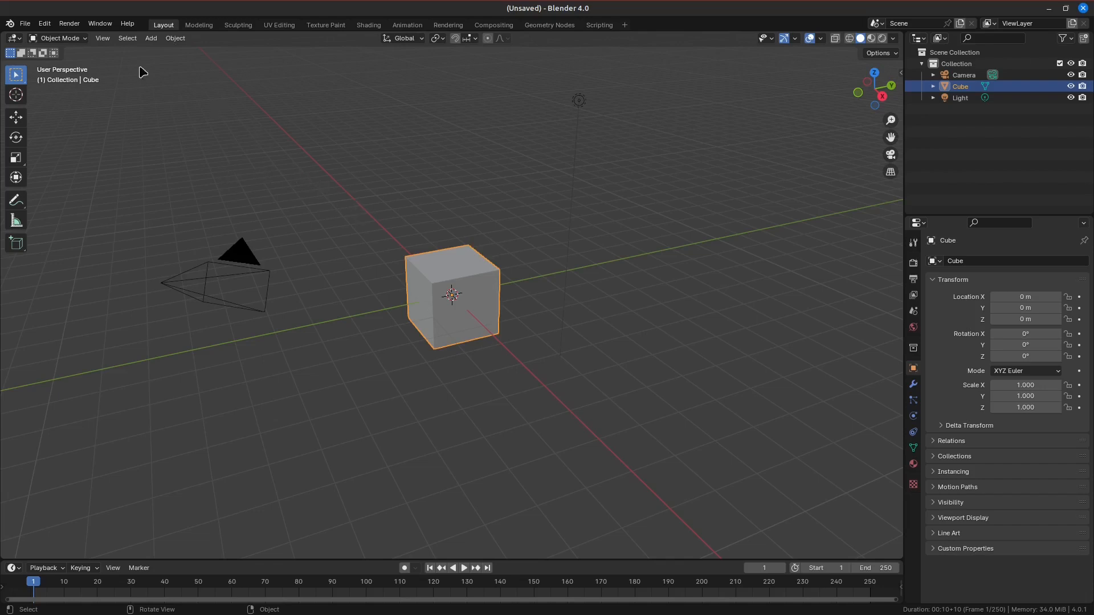
{"action": "left_click", "coordinate": [58, 38]}
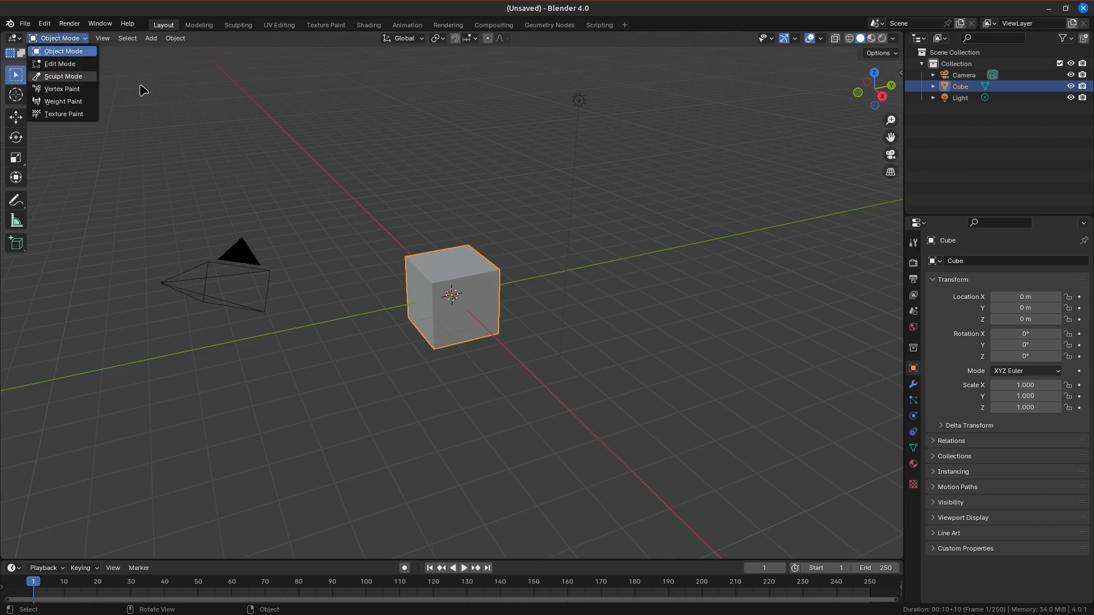
{"action": "left_click", "coordinate": [431, 164]}
{"action": "left_click", "coordinate": [482, 279]}
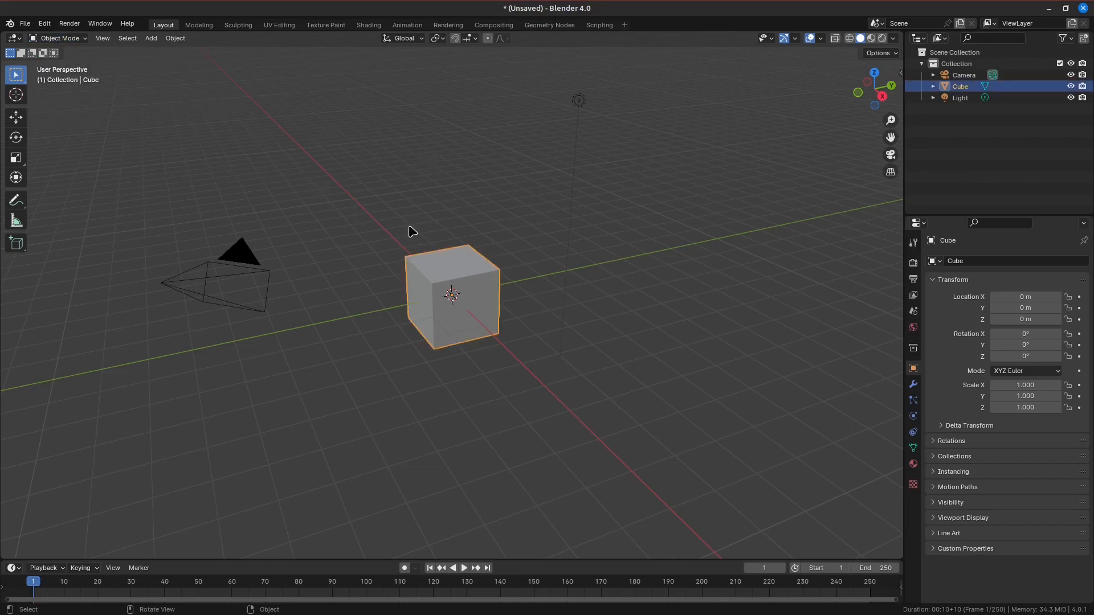
{"action": "key", "text": "Delete"}
{"action": "key", "text": "shift+a"}
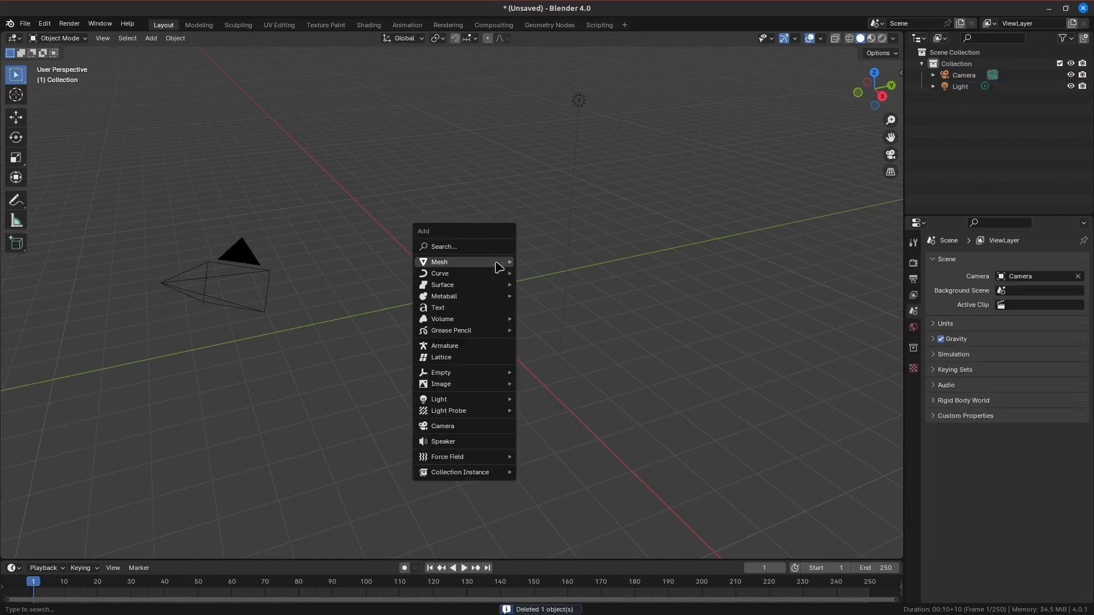
{"action": "mouse_move", "coordinate": [499, 267]}
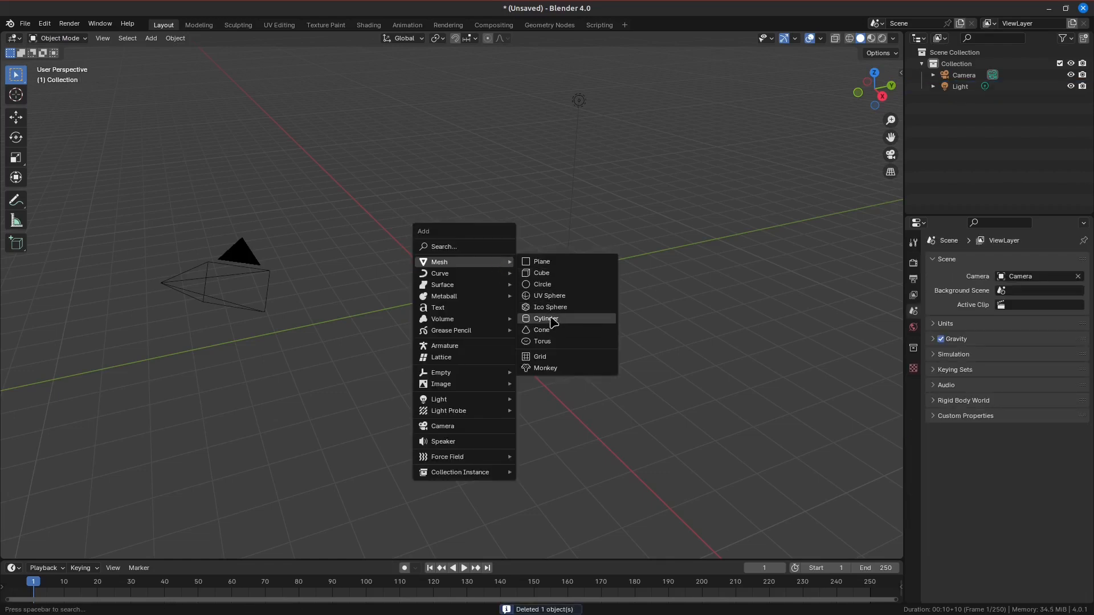
{"action": "left_click", "coordinate": [550, 296]}
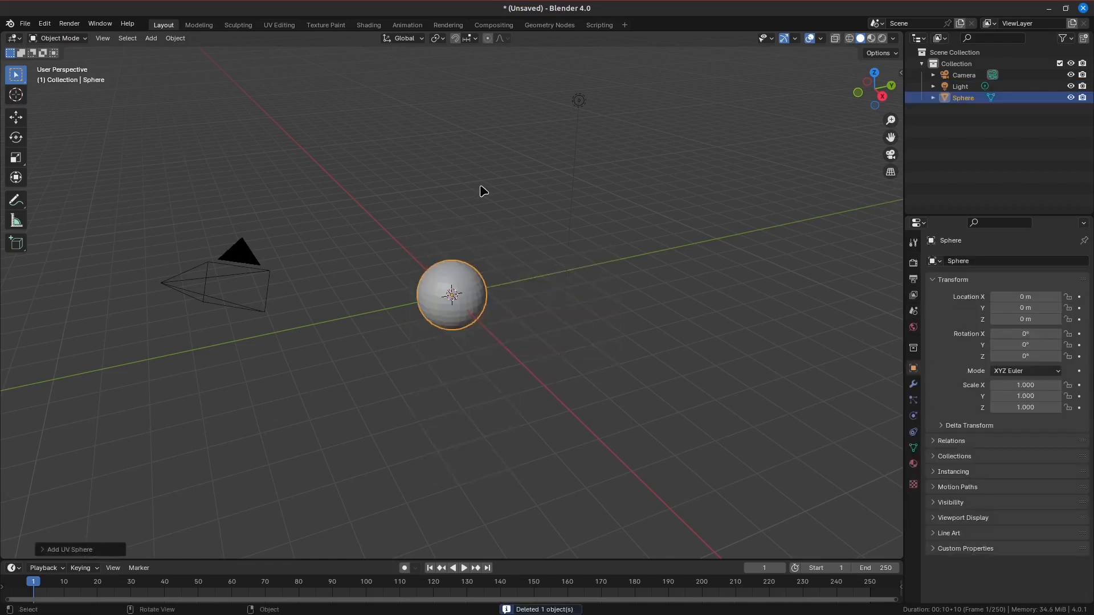
- Switch to the Sculpting workspace with the sphere as the object to sculpt
{"action": "left_click", "coordinate": [239, 25]}
{"action": "left_click", "coordinate": [74, 38]}
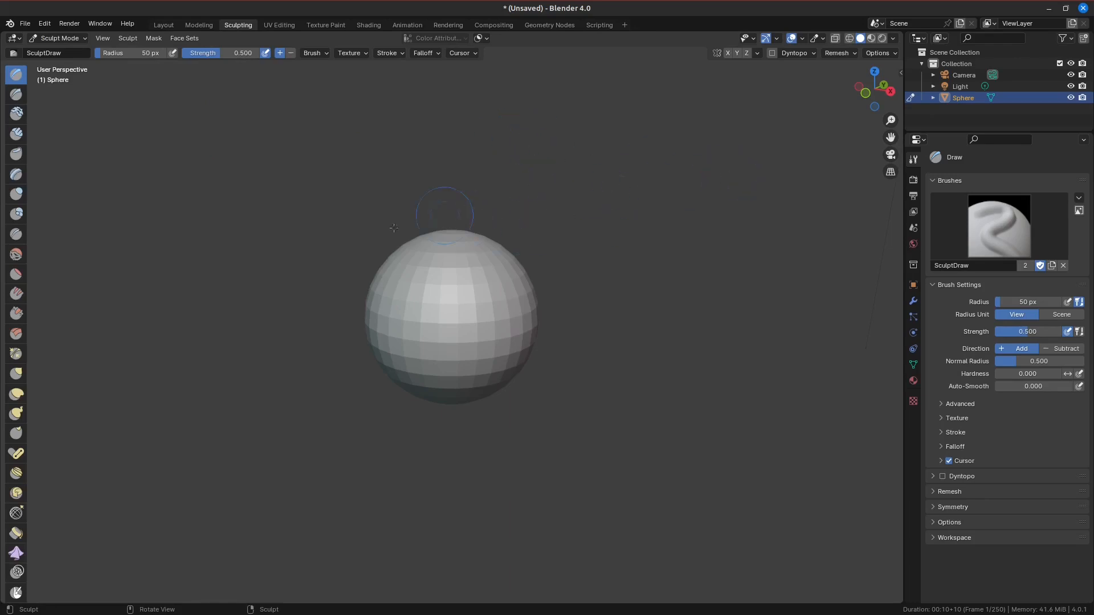
{"action": "middle_click_drag", "start_coordinate": [428, 342], "coordinate": [387, 310]}
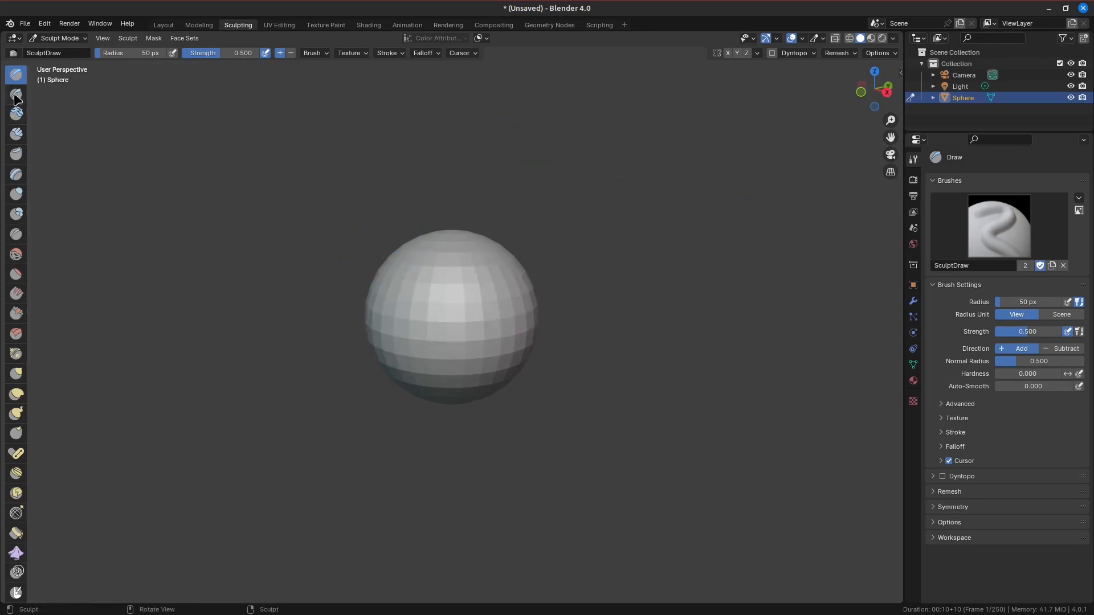
- Activate the Clay and Clay Strips brushes in turn, and return to the Draw brush
{"action": "left_click", "coordinate": [16, 114]}
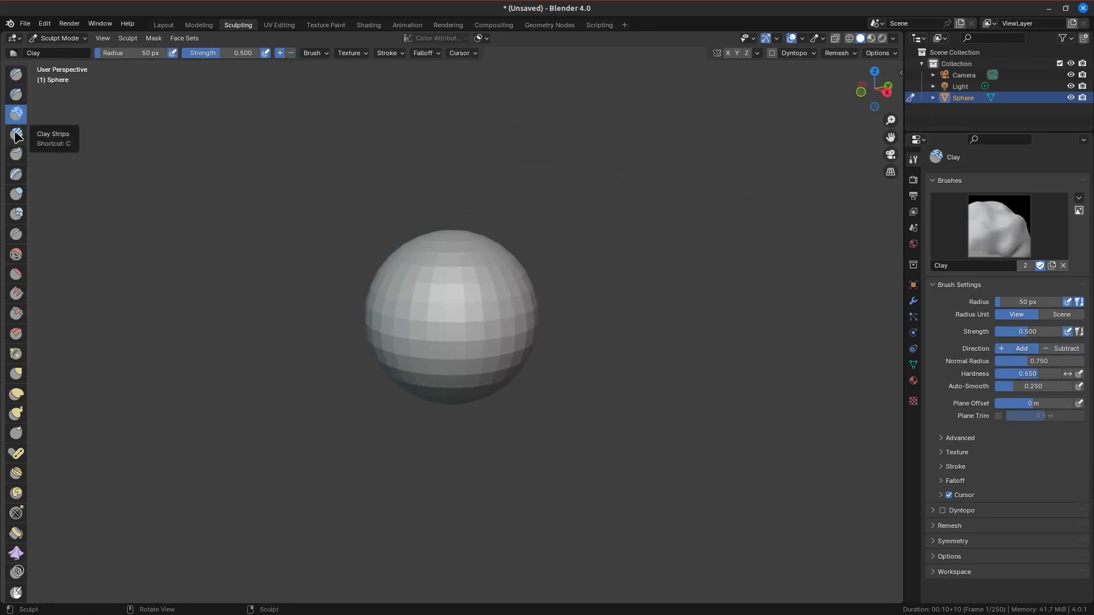
{"action": "left_click", "coordinate": [16, 134]}
{"action": "left_click", "coordinate": [15, 75]}
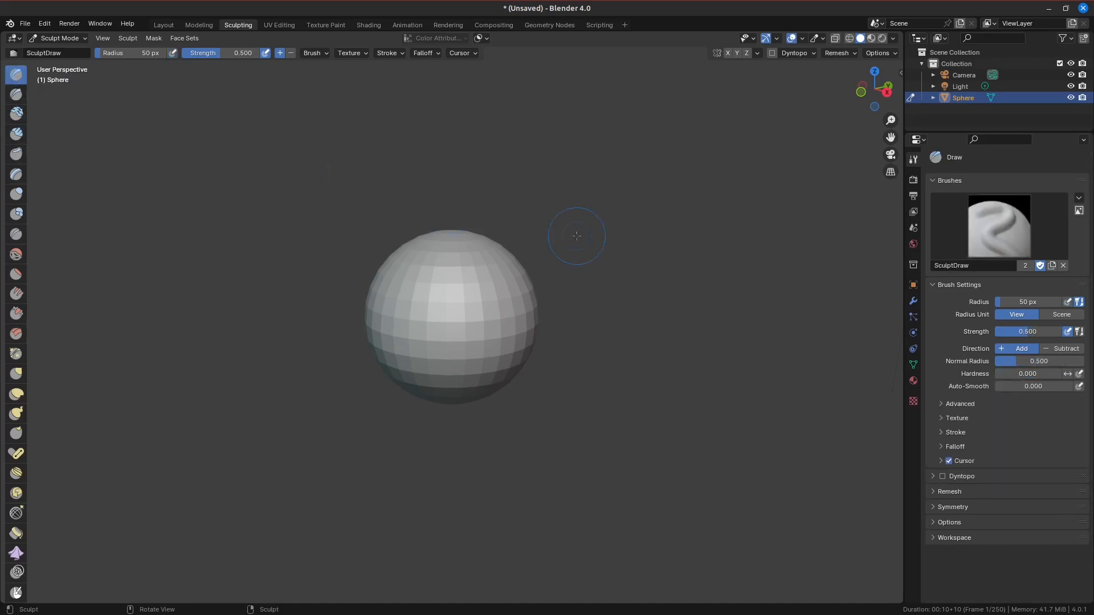
- Try Draw brush radii of 1, 22, 95 and 216 px over the sphere
{"action": "left_click_drag", "start_coordinate": [1026, 303], "coordinate": [997, 305]}
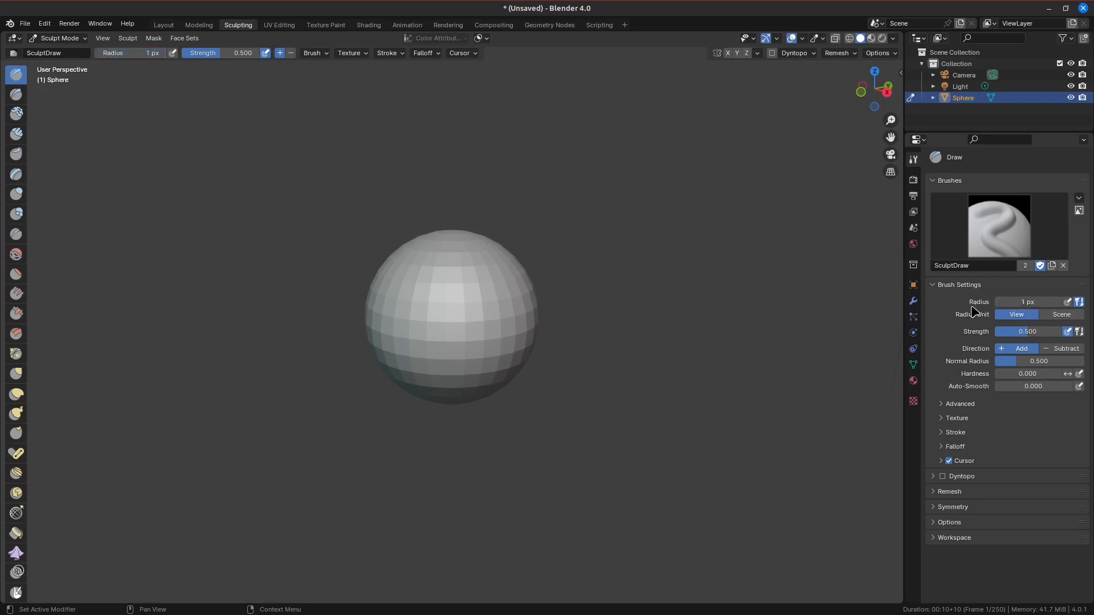
{"action": "key", "text": "f"}
{"action": "left_click", "coordinate": [480, 310]}
{"action": "key", "text": "f"}
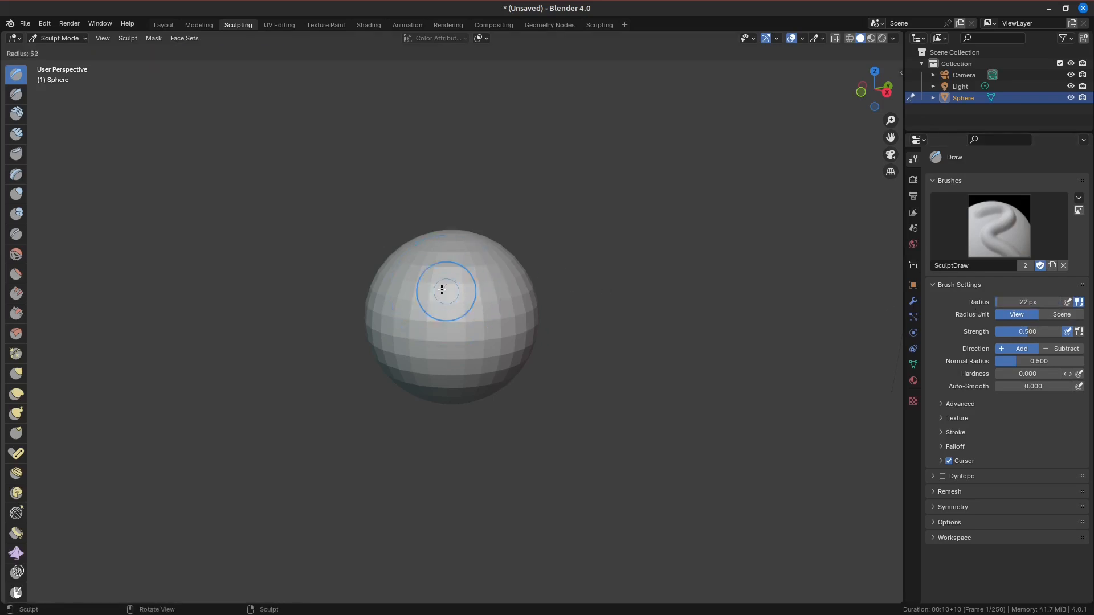
{"action": "left_click", "coordinate": [489, 293]}
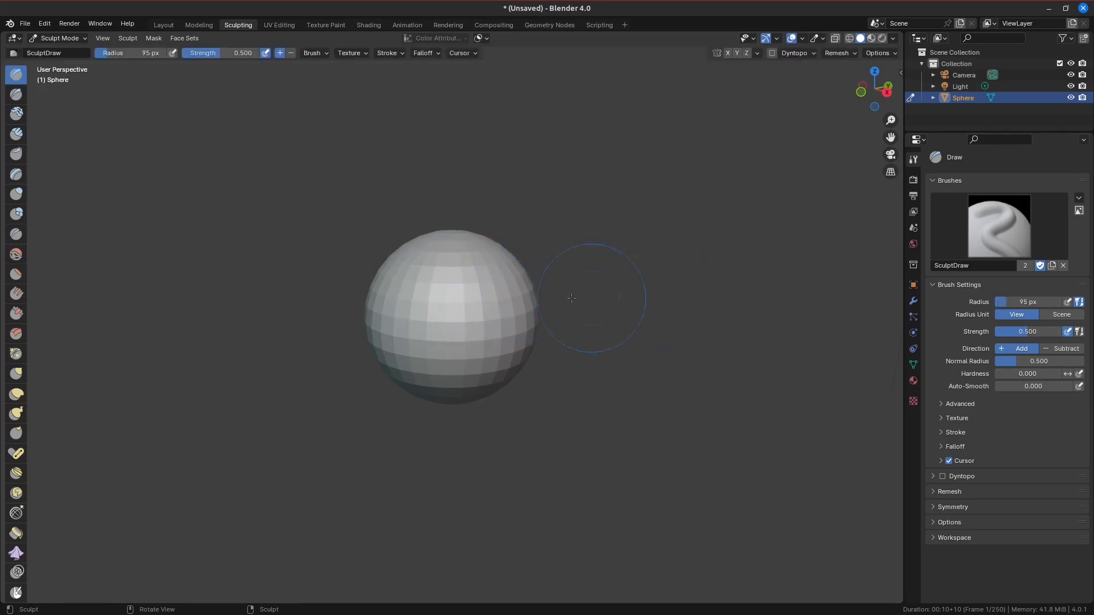
{"action": "key", "text": "f"}
{"action": "left_click", "coordinate": [484, 302]}
{"action": "key", "text": "f"}
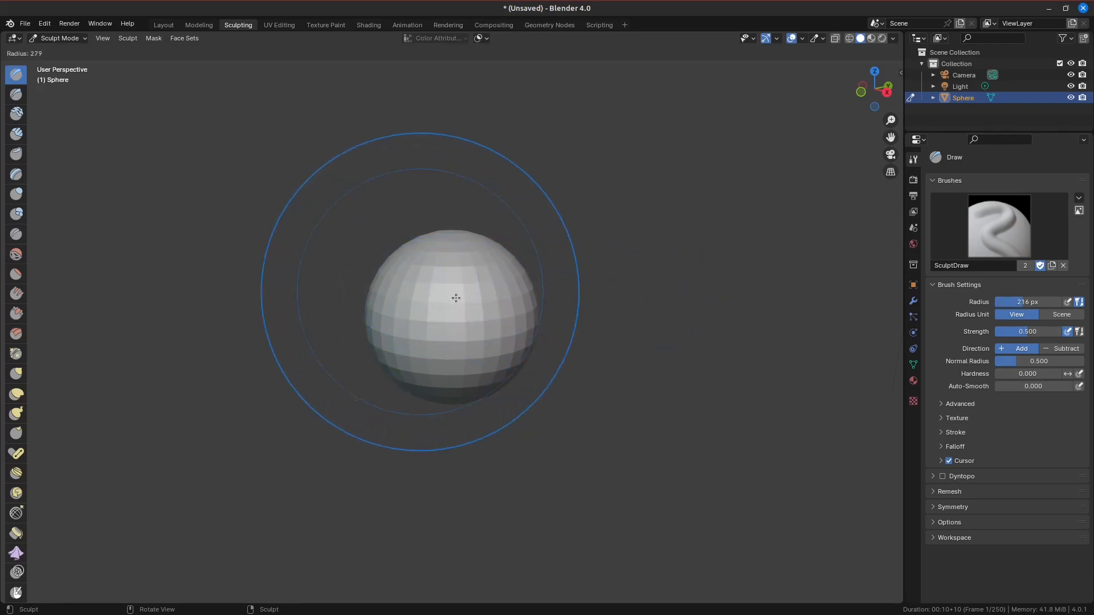
{"action": "right_click", "coordinate": [343, 292]}
- Set the Draw brush radius to 61 px
{"action": "key", "text": "f"}
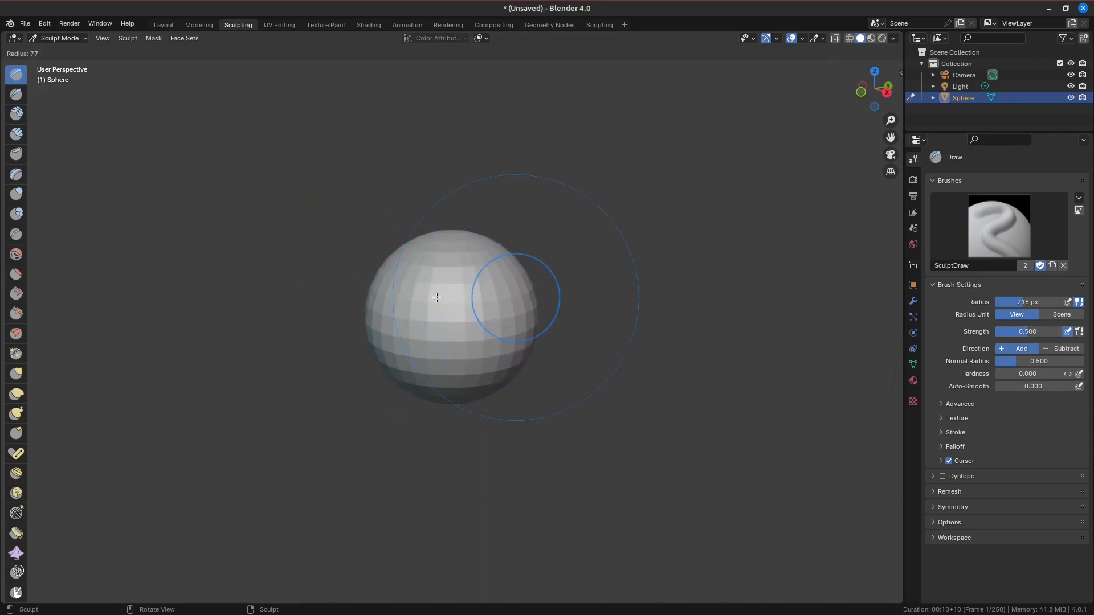
{"action": "left_click", "coordinate": [442, 297]}
{"action": "key", "text": "f"}
{"action": "right_click", "coordinate": [524, 296]}
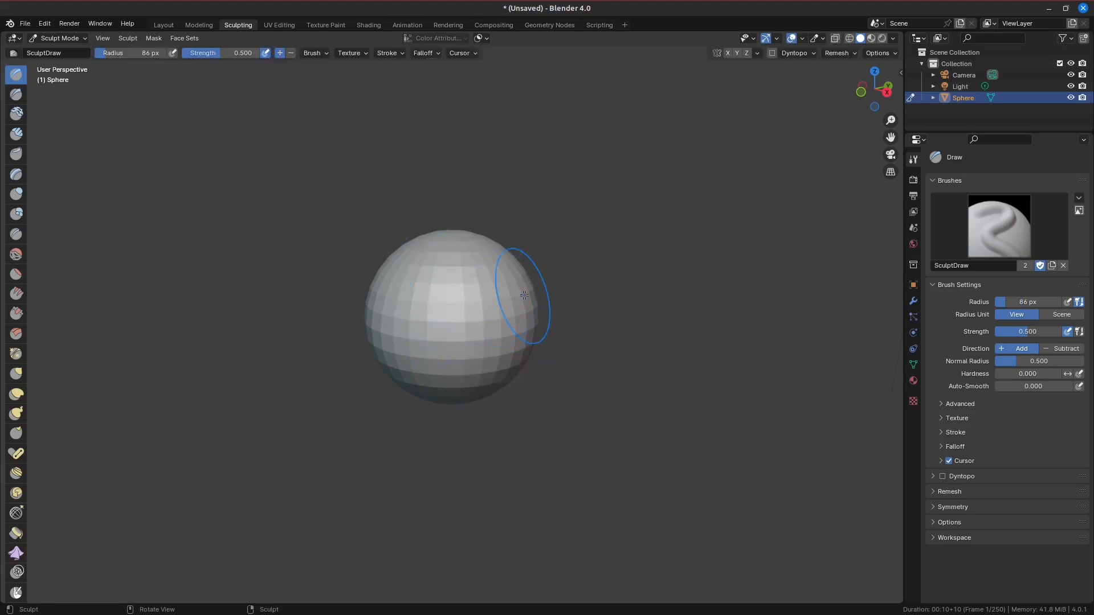
{"action": "key", "text": "f"}
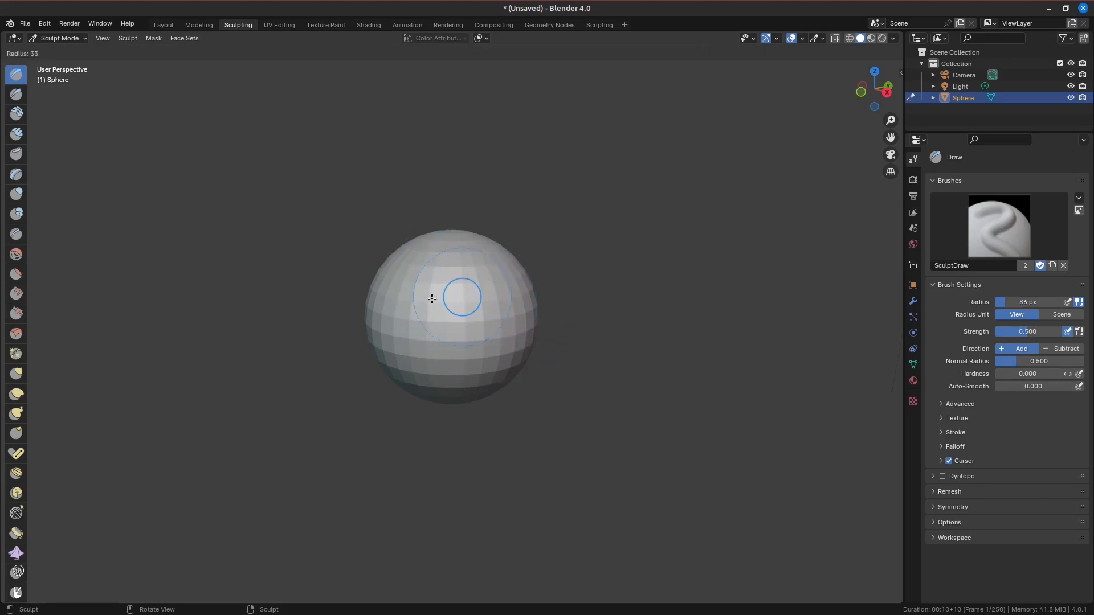
{"action": "left_click", "coordinate": [432, 299]}
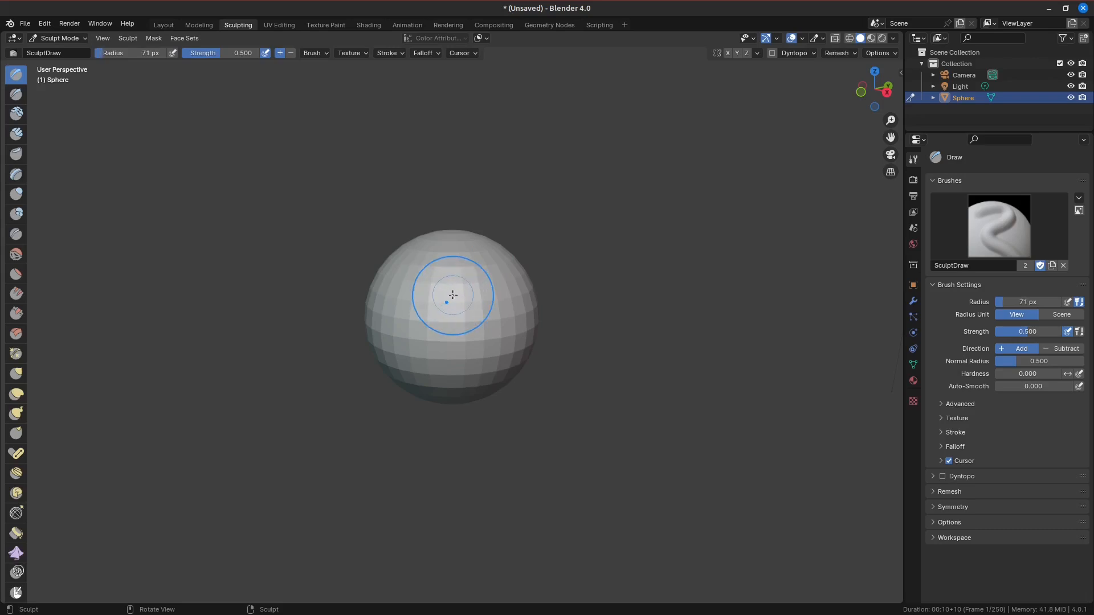
{"action": "key", "text": "f"}
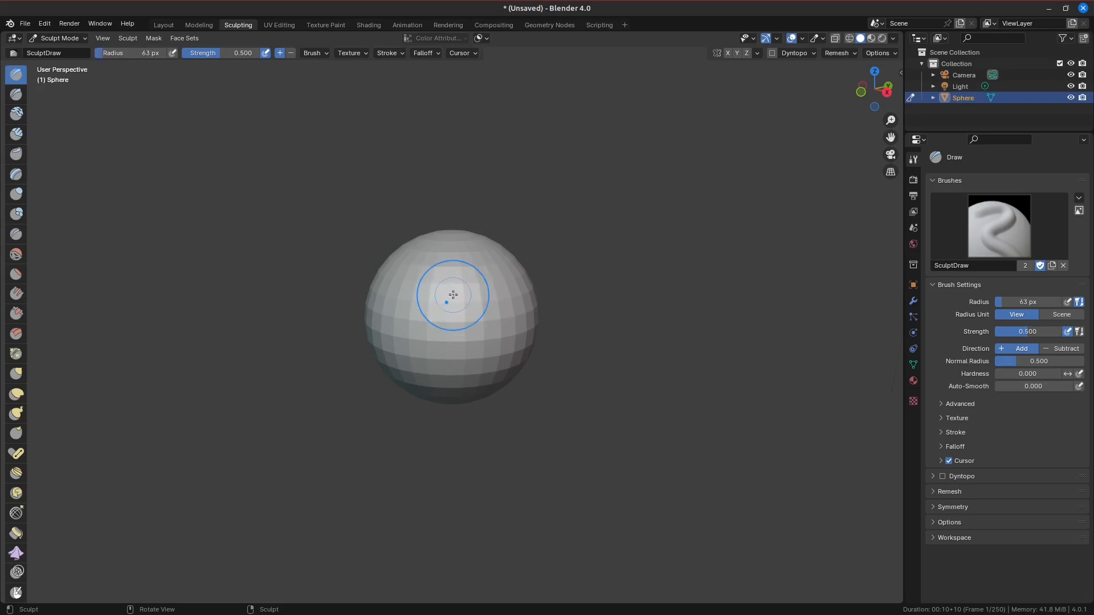
{"action": "left_click", "coordinate": [461, 296]}
{"action": "key", "text": "f"}
{"action": "left_click", "coordinate": [459, 294]}
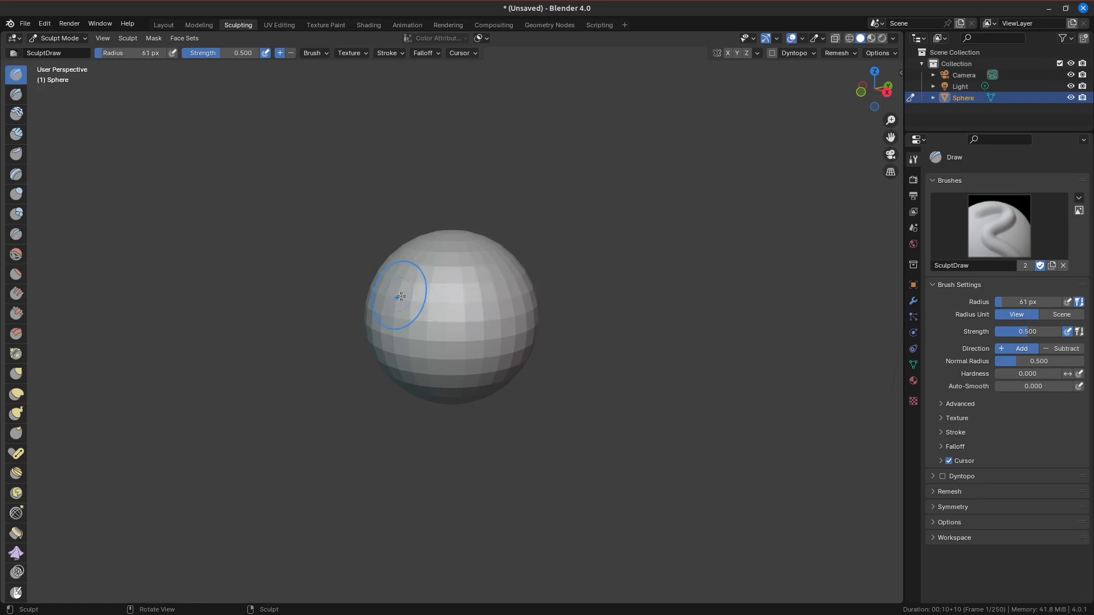
- Enable pressure control for the Draw brush radius and sculpt a raised stroke across the front of the sphere
{"action": "left_click", "coordinate": [1069, 305]}
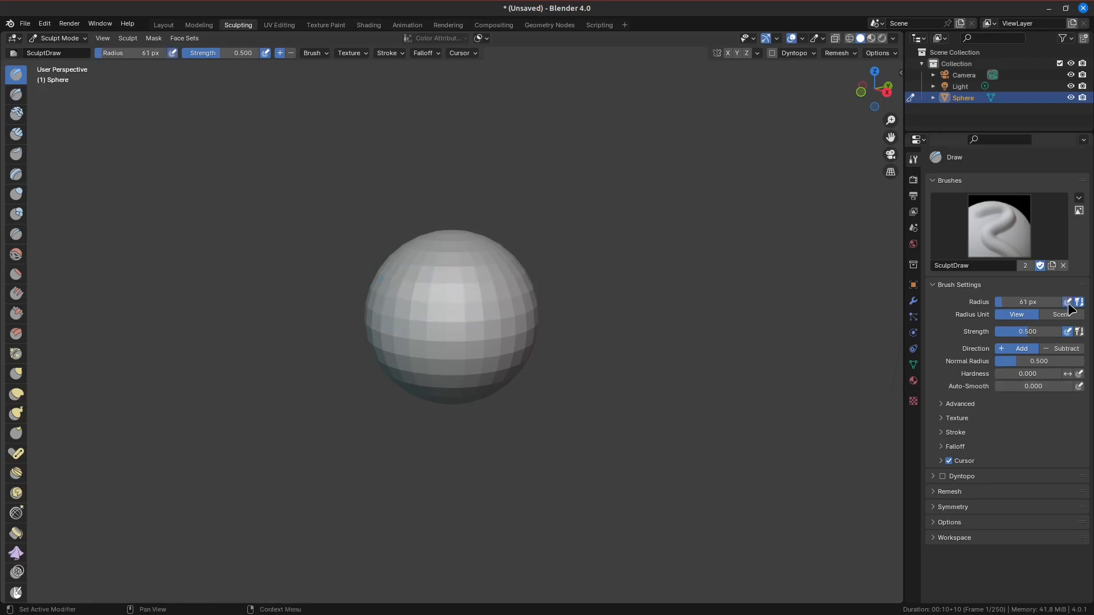
{"action": "mouse_move", "coordinate": [419, 295]}
{"action": "left_mouse_down"}
{"action": "mouse_move", "coordinate": [445, 310]}
{"action": "mouse_move", "coordinate": [500, 307]}
{"action": "mouse_move", "coordinate": [507, 292]}
{"action": "mouse_move", "coordinate": [477, 292]}
{"action": "left_mouse_up"}
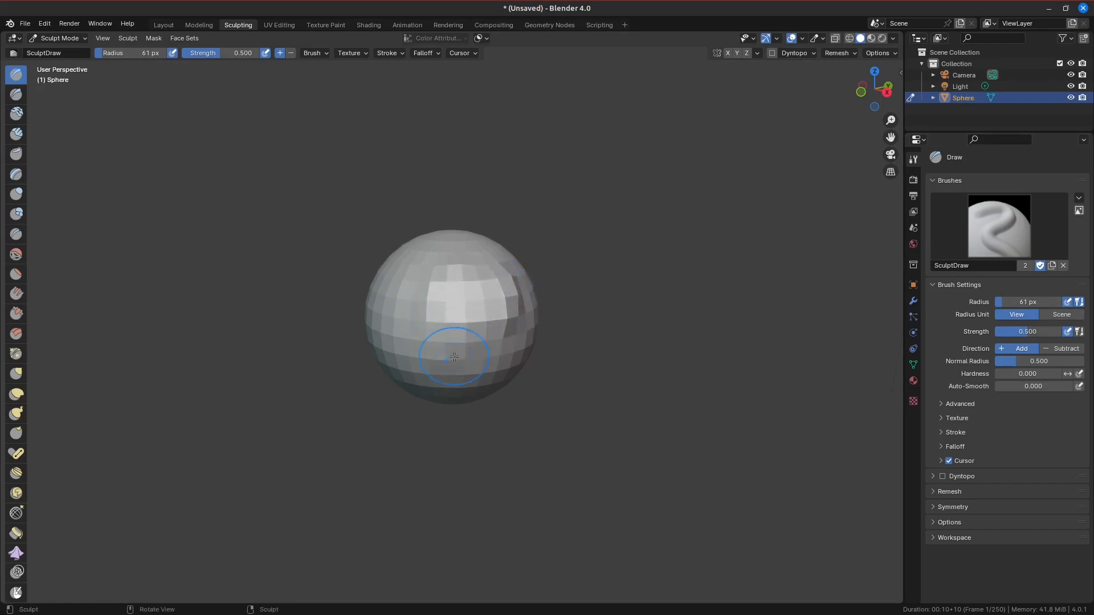
{"action": "left_click", "coordinate": [1079, 303]}
- Compare the radius setting in the Draw Sharp and Clay brushes, and return to the Draw brush
{"action": "left_click", "coordinate": [16, 96]}
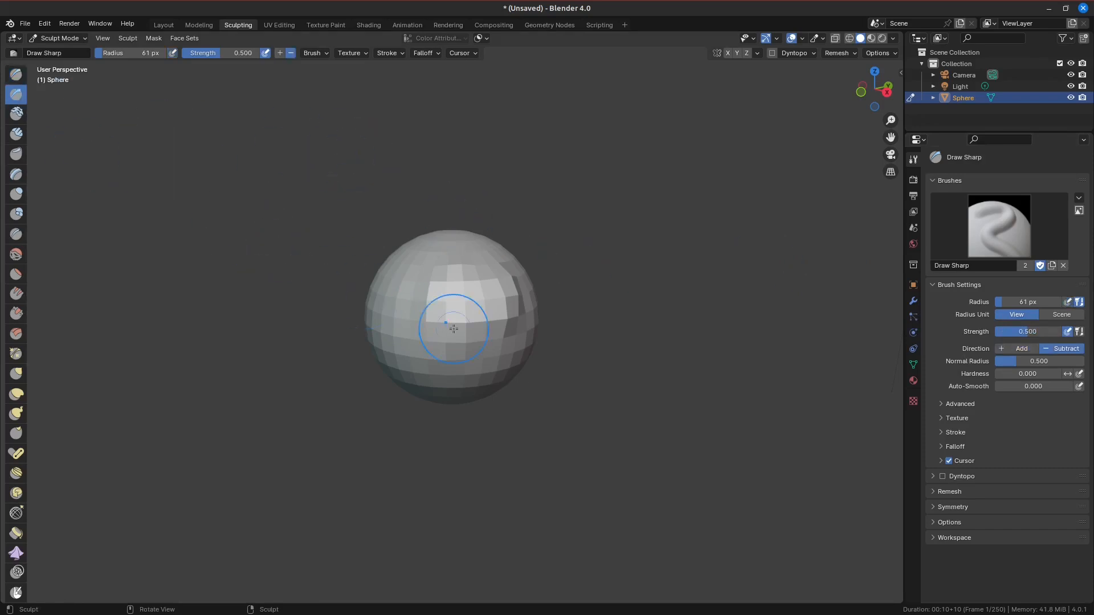
{"action": "left_click", "coordinate": [23, 116]}
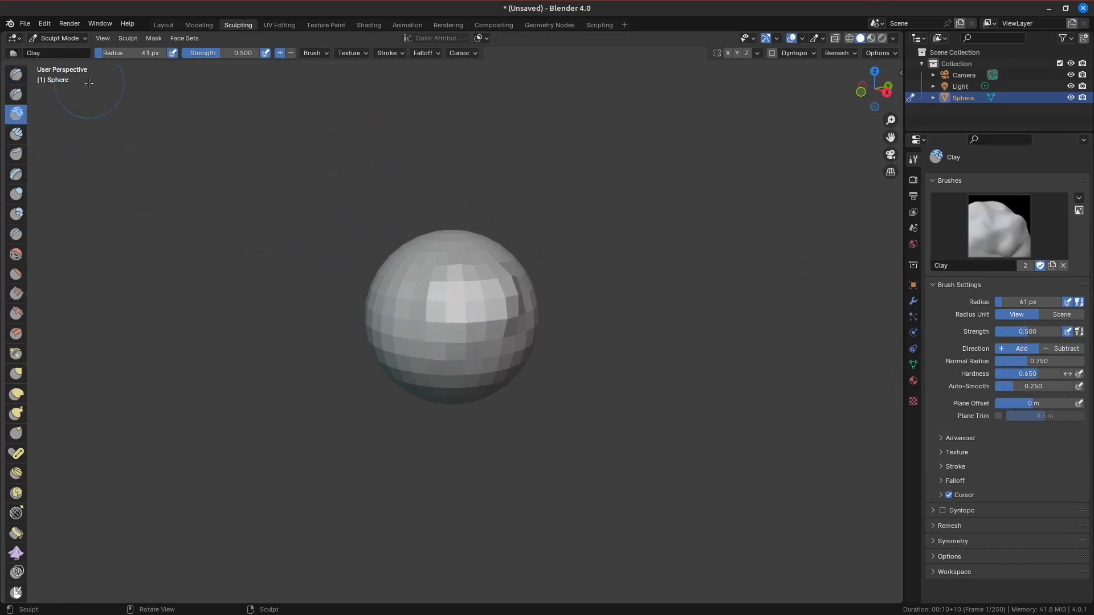
{"action": "left_click", "coordinate": [16, 74]}
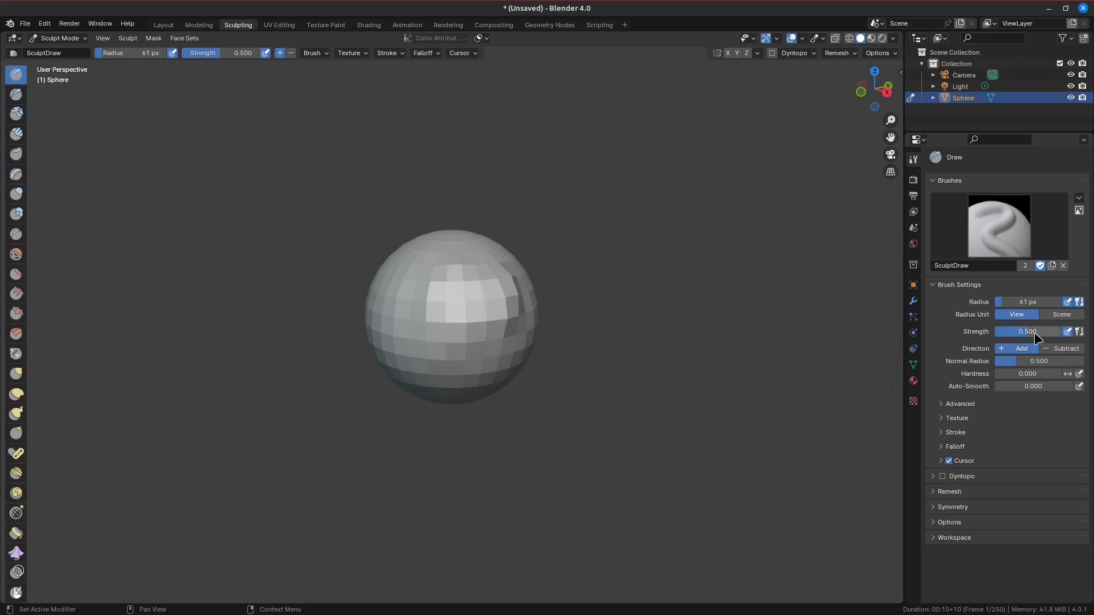
- Sculpt a Draw stroke at strength 0.887 on the sphere's upper-left front and another at strength 0.248 near its upper middle
{"action": "left_click_drag", "start_coordinate": [1036, 335], "coordinate": [1062, 335]}
{"action": "mouse_move", "coordinate": [426, 299]}
{"action": "left_mouse_down"}
{"action": "mouse_move", "coordinate": [415, 285]}
{"action": "mouse_move", "coordinate": [399, 287]}
{"action": "mouse_move", "coordinate": [410, 311]}
{"action": "mouse_move", "coordinate": [402, 302]}
{"action": "left_mouse_up"}
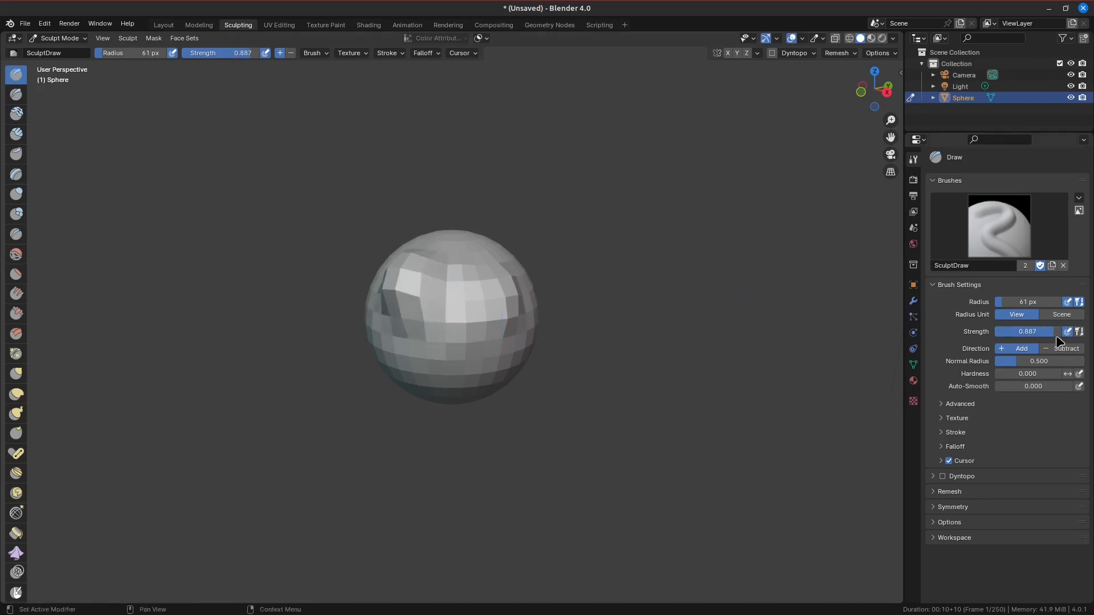
{"action": "mouse_move", "coordinate": [1058, 332]}
{"action": "left_mouse_down"}
{"action": "mouse_move", "coordinate": [997, 331]}
{"action": "mouse_move", "coordinate": [1022, 332]}
{"action": "mouse_move", "coordinate": [1012, 332]}
{"action": "left_mouse_up"}
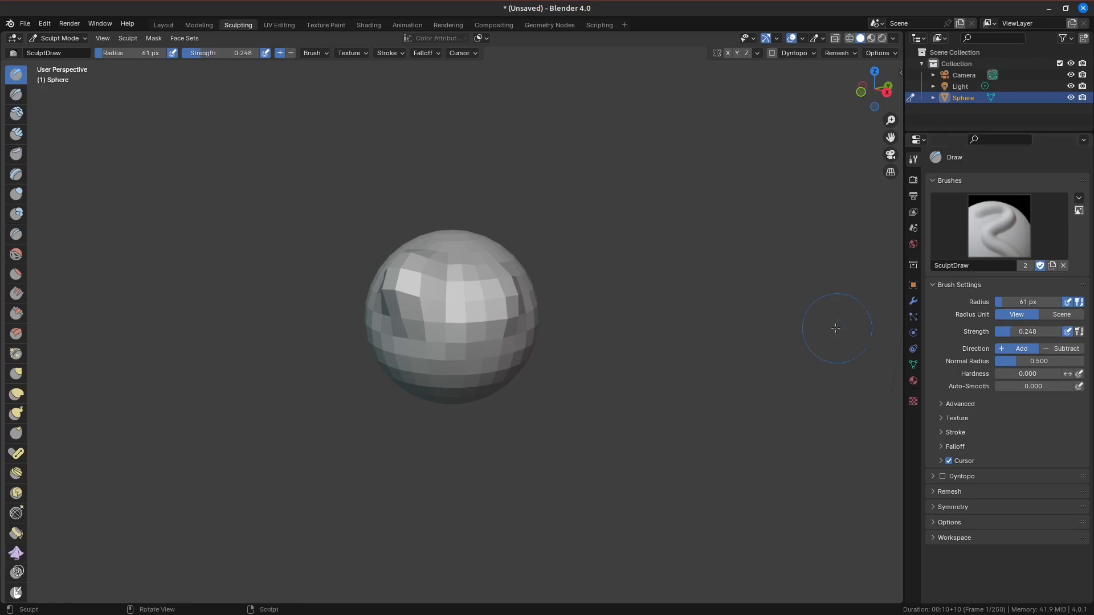
{"action": "mouse_move", "coordinate": [455, 272]}
{"action": "left_mouse_down"}
{"action": "mouse_move", "coordinate": [445, 247]}
{"action": "mouse_move", "coordinate": [478, 263]}
{"action": "left_mouse_up"}
- Set the Draw brush strength to 0.500
{"action": "left_click_drag", "start_coordinate": [1030, 334], "coordinate": [1049, 334]}
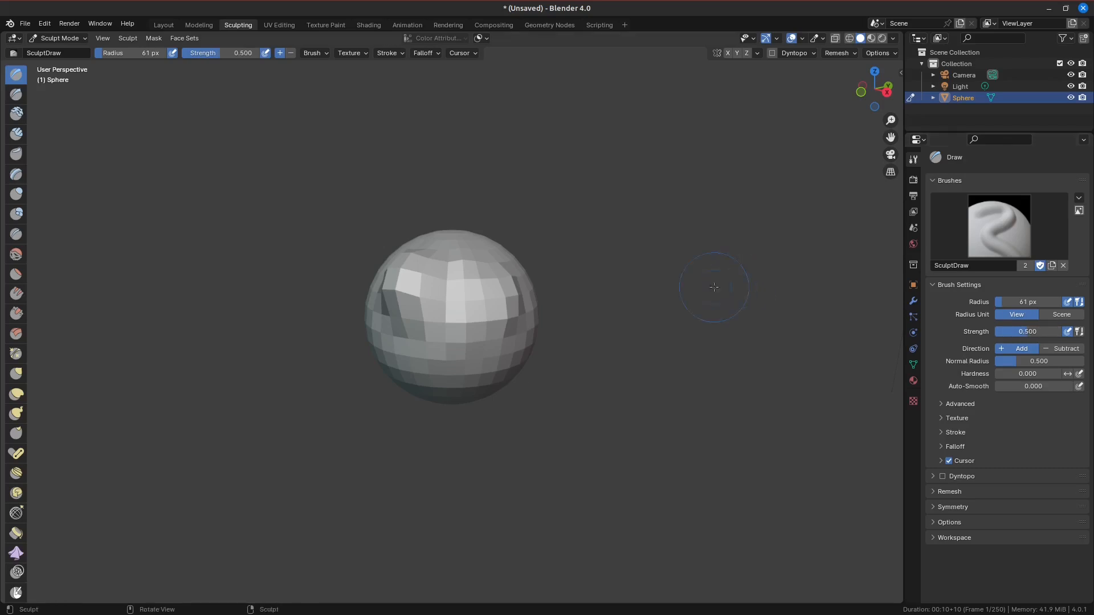
{"action": "key", "text": "shift+f"}
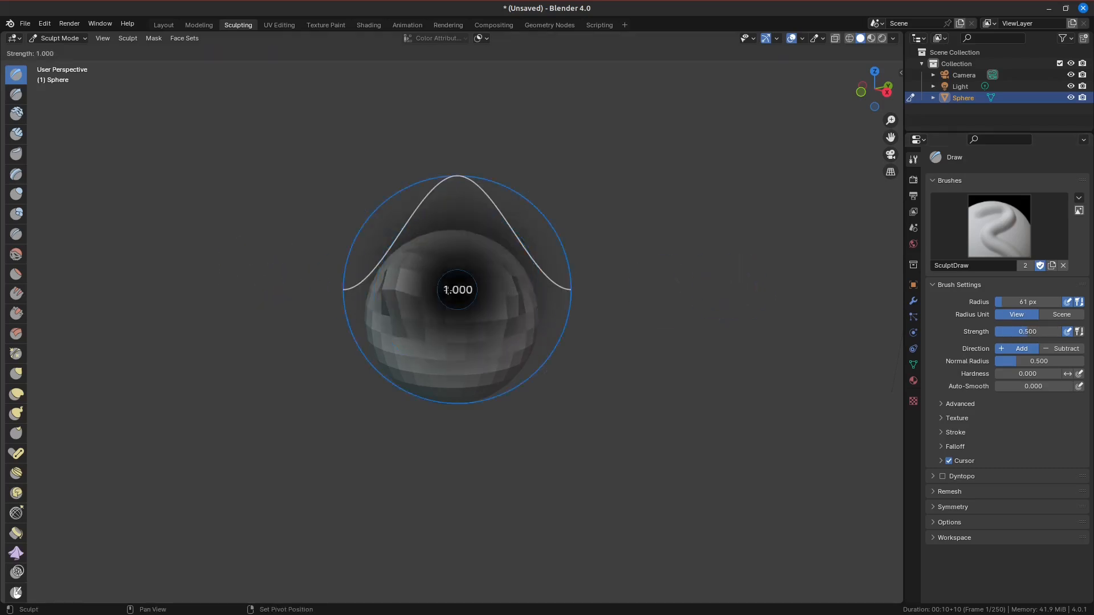
{"action": "key", "text": "Escape"}
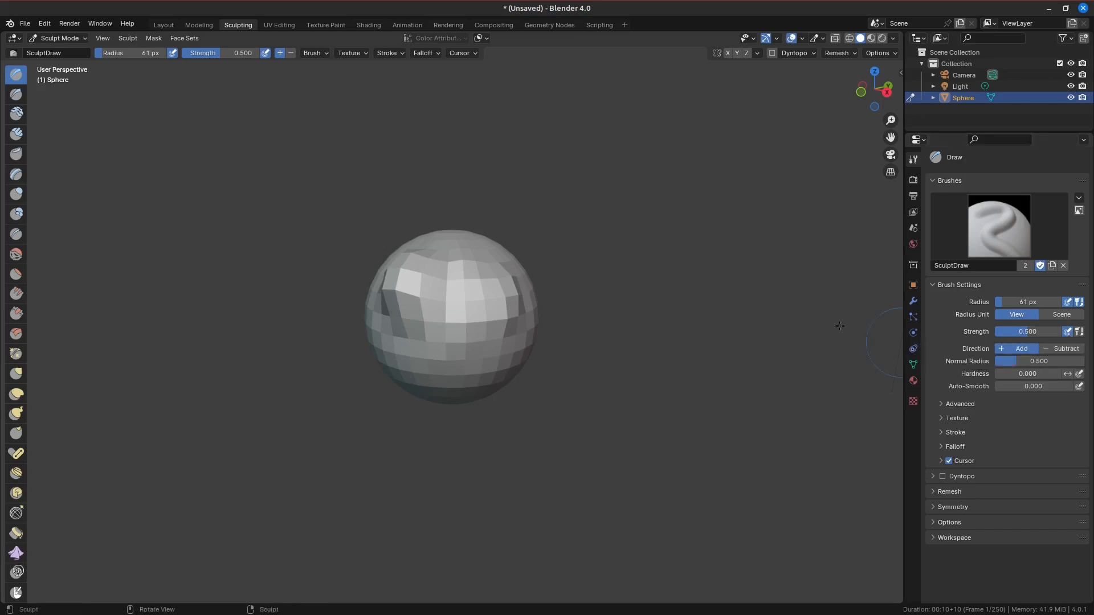
- Activate the Boundary and Paint brushes from the full list of sculpt tools and look at their settings
{"action": "key", "text": "shift+space"}
{"action": "key", "text": "shift+space"}
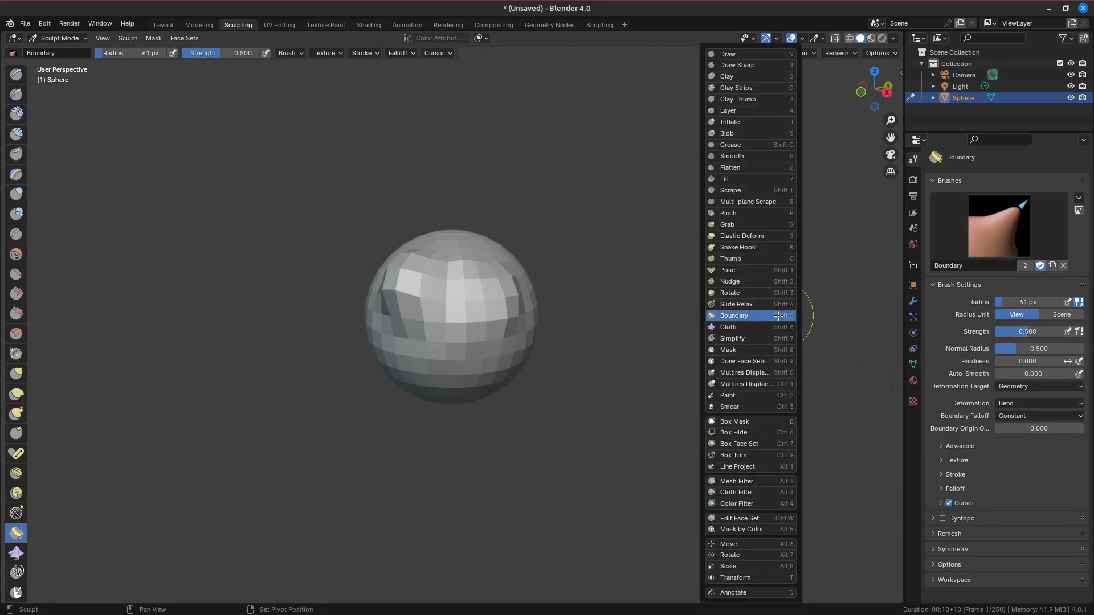
{"action": "key", "text": "ctrl+2"}
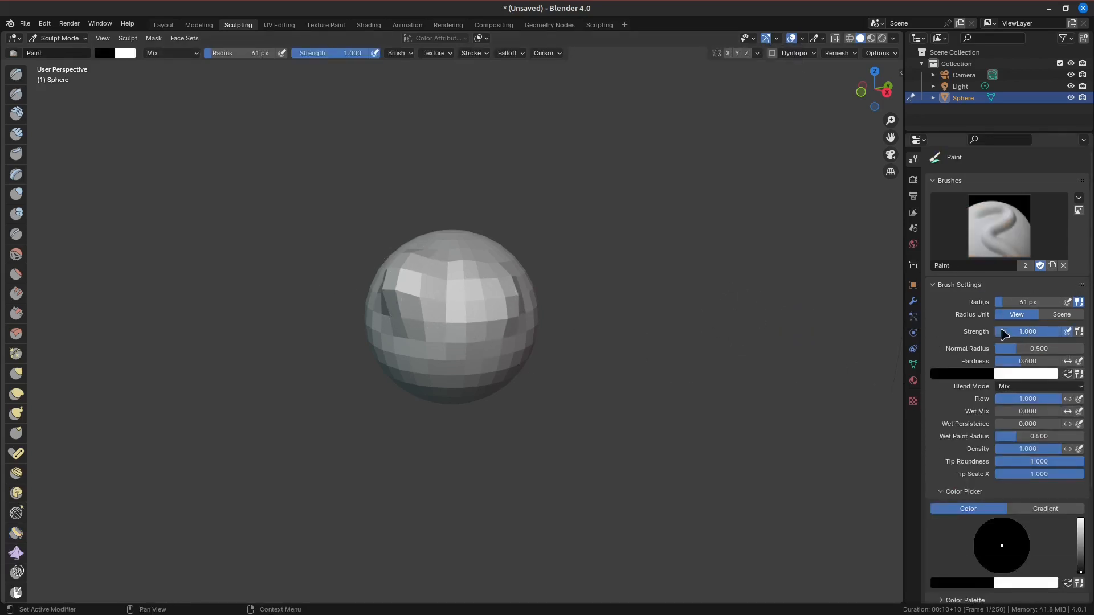
{"action": "left_click", "coordinate": [1027, 387]}
- Carve a stroke into the sphere's front right area using the Draw brush with its direction set to Subtract
{"action": "left_click", "coordinate": [17, 76]}
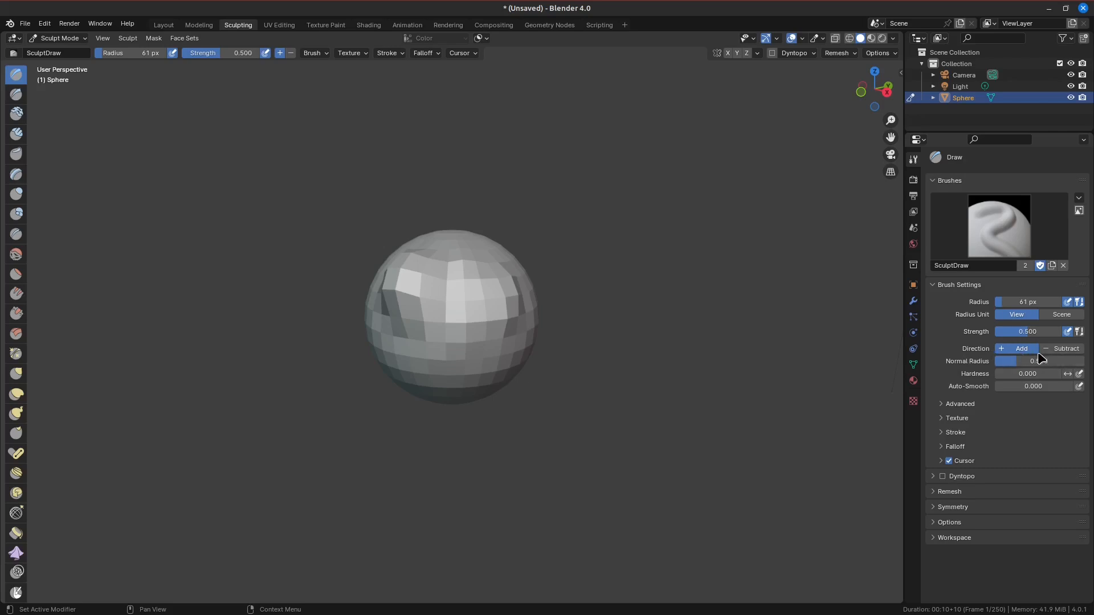
{"action": "left_click", "coordinate": [1061, 349]}
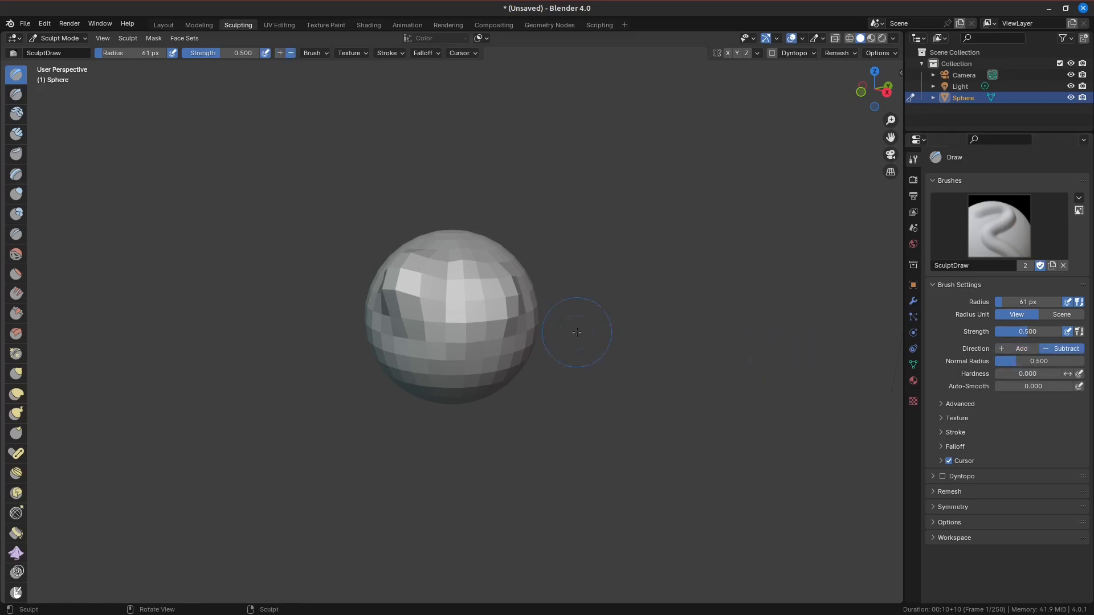
{"action": "mouse_move", "coordinate": [495, 308]}
{"action": "left_mouse_down"}
{"action": "mouse_move", "coordinate": [450, 279]}
{"action": "mouse_move", "coordinate": [433, 319]}
{"action": "mouse_move", "coordinate": [408, 283]}
{"action": "mouse_move", "coordinate": [504, 299]}
{"action": "left_mouse_up"}
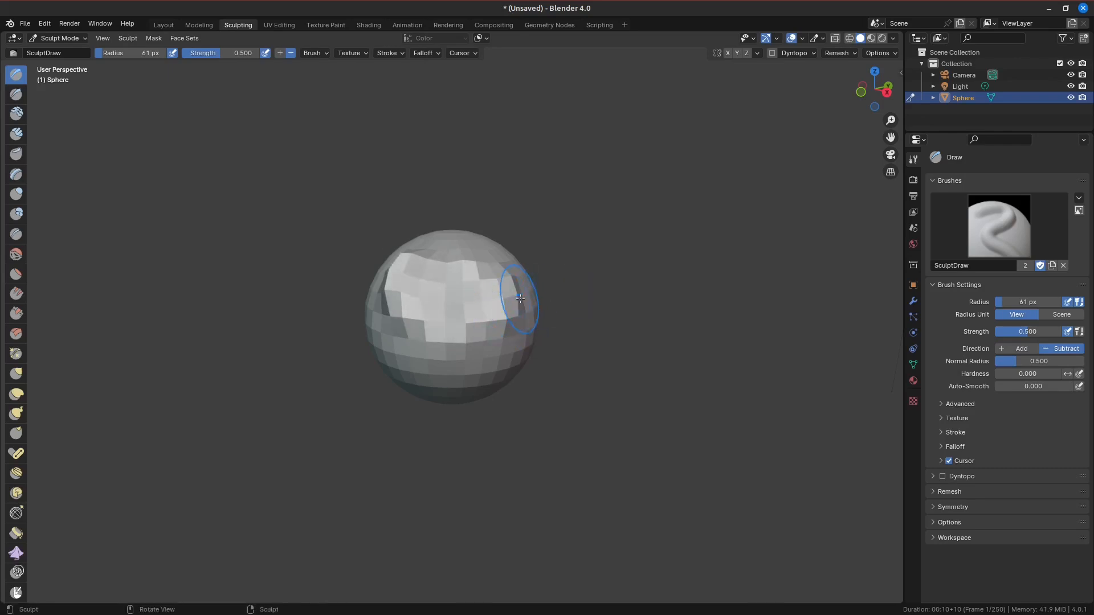
- Undo the last Draw strokes on the sphere, restoring its smooth round surface
{"action": "middle_click_drag", "start_coordinate": [520, 298], "coordinate": [403, 288]}
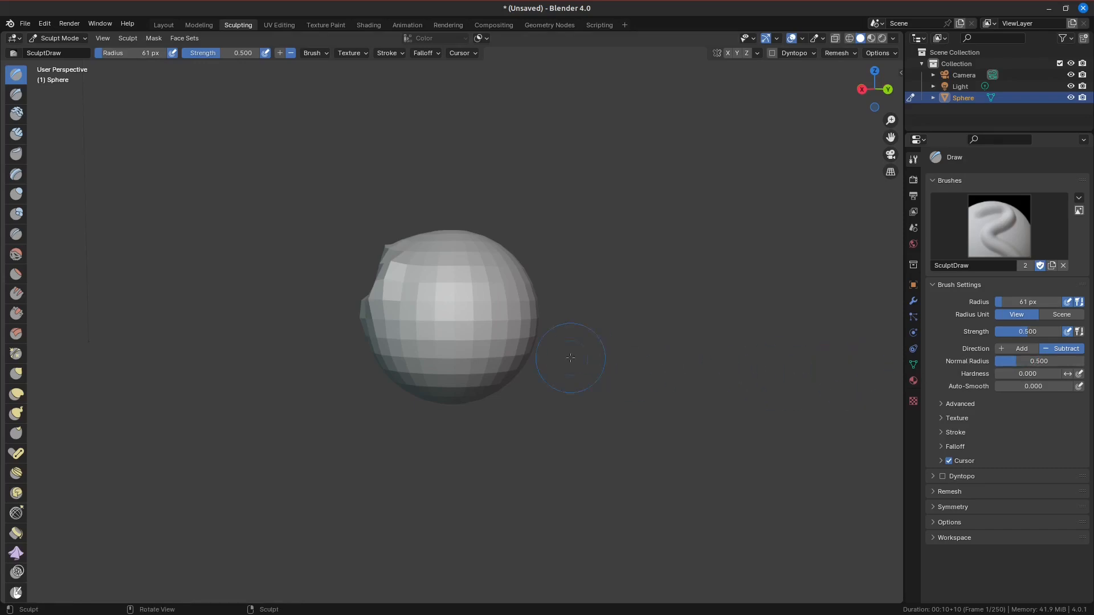
{"action": "mouse_move", "coordinate": [490, 330]}
{"action": "middle_mouse_down"}
{"action": "mouse_move", "coordinate": [433, 316]}
{"action": "mouse_move", "coordinate": [519, 345]}
{"action": "middle_mouse_up"}
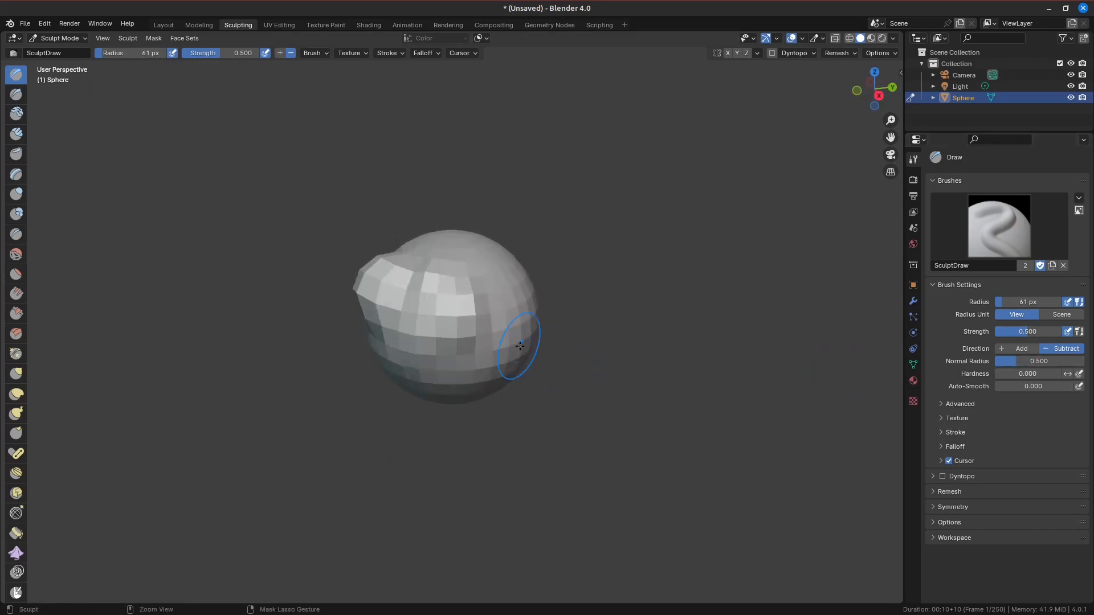
{"action": "key", "text": "ctrl+z"}
{"action": "key", "text": "ctrl+z"}
{"action": "key", "text": "ctrl+z"}
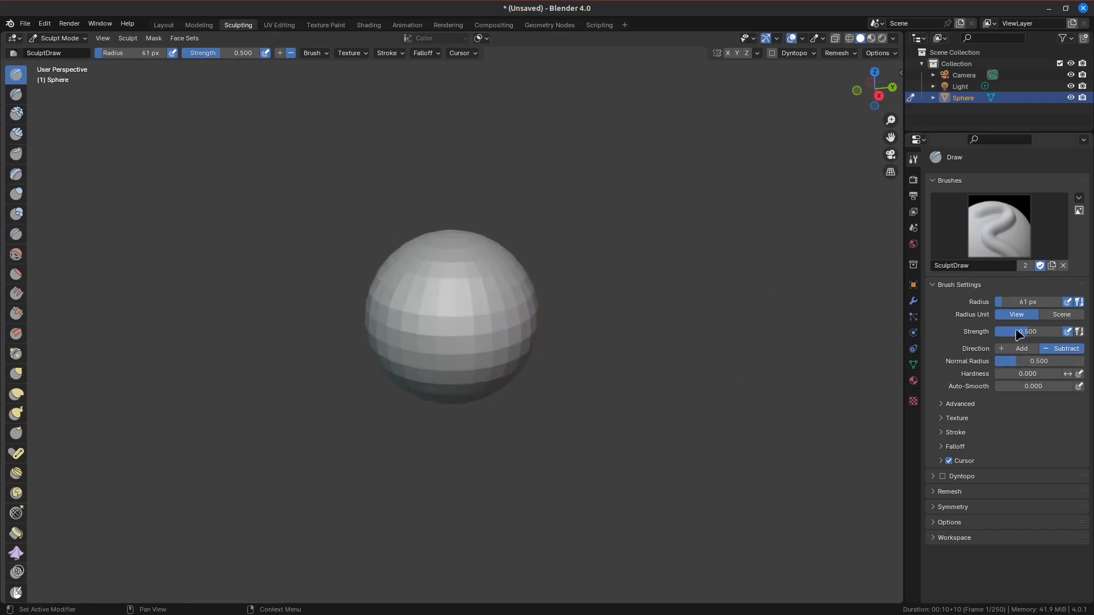
- Try carving strokes across the sphere's front with the Draw brush's Normal Radius set to 0.110
{"action": "left_click_drag", "start_coordinate": [1020, 361], "coordinate": [997, 361]}
{"action": "middle_click_drag", "start_coordinate": [657, 351], "coordinate": [559, 319]}
{"action": "mouse_move", "coordinate": [354, 277]}
{"action": "left_mouse_down"}
{"action": "mouse_move", "coordinate": [520, 337]}
{"action": "mouse_move", "coordinate": [458, 291]}
{"action": "mouse_move", "coordinate": [497, 294]}
{"action": "left_mouse_up"}
{"action": "middle_click_drag", "start_coordinate": [485, 291], "coordinate": [513, 280]}
{"action": "mouse_move", "coordinate": [512, 282]}
{"action": "left_mouse_down"}
{"action": "mouse_move", "coordinate": [519, 298]}
{"action": "mouse_move", "coordinate": [440, 290]}
{"action": "left_mouse_up"}
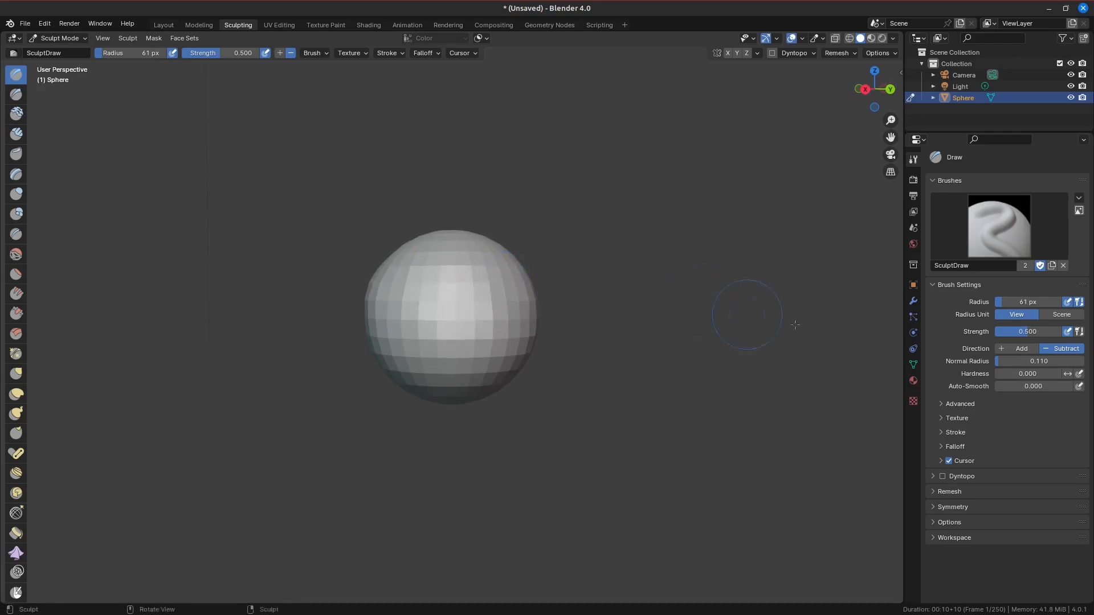
- Set the Draw brush's Normal Radius to 0.538 and carve several subtracting strokes across the sphere's front
{"action": "left_click_drag", "start_coordinate": [1020, 361], "coordinate": [1051, 361]}
{"action": "mouse_move", "coordinate": [517, 342]}
{"action": "left_mouse_down"}
{"action": "mouse_move", "coordinate": [488, 289]}
{"action": "mouse_move", "coordinate": [436, 300]}
{"action": "mouse_move", "coordinate": [407, 319]}
{"action": "mouse_move", "coordinate": [379, 308]}
{"action": "mouse_move", "coordinate": [395, 297]}
{"action": "left_mouse_up"}
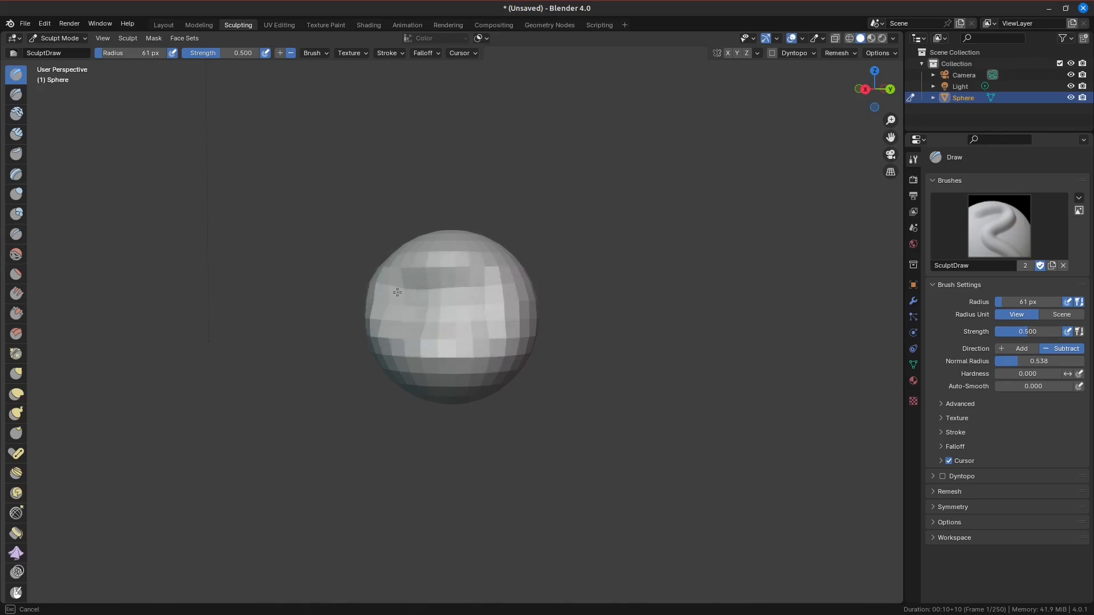
{"action": "left_click_drag", "start_coordinate": [403, 269], "coordinate": [469, 267]}
{"action": "left_click_drag", "start_coordinate": [480, 336], "coordinate": [474, 336]}
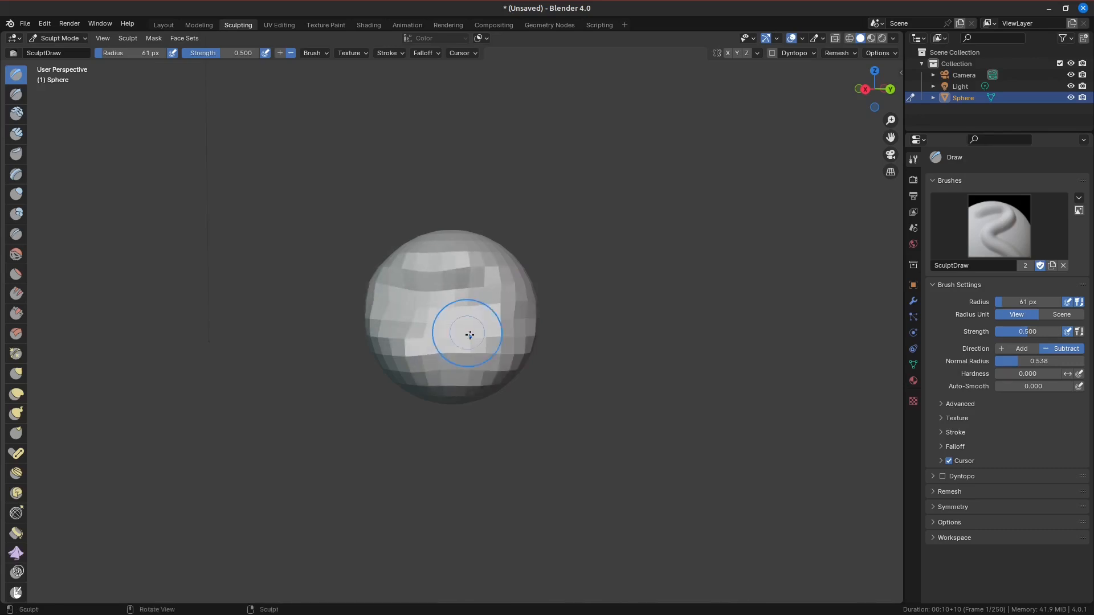
{"action": "middle_click_drag", "start_coordinate": [469, 337], "coordinate": [523, 345]}
{"action": "left_click_drag", "start_coordinate": [481, 328], "coordinate": [399, 260]}
{"action": "middle_click_drag", "start_coordinate": [501, 319], "coordinate": [627, 391]}
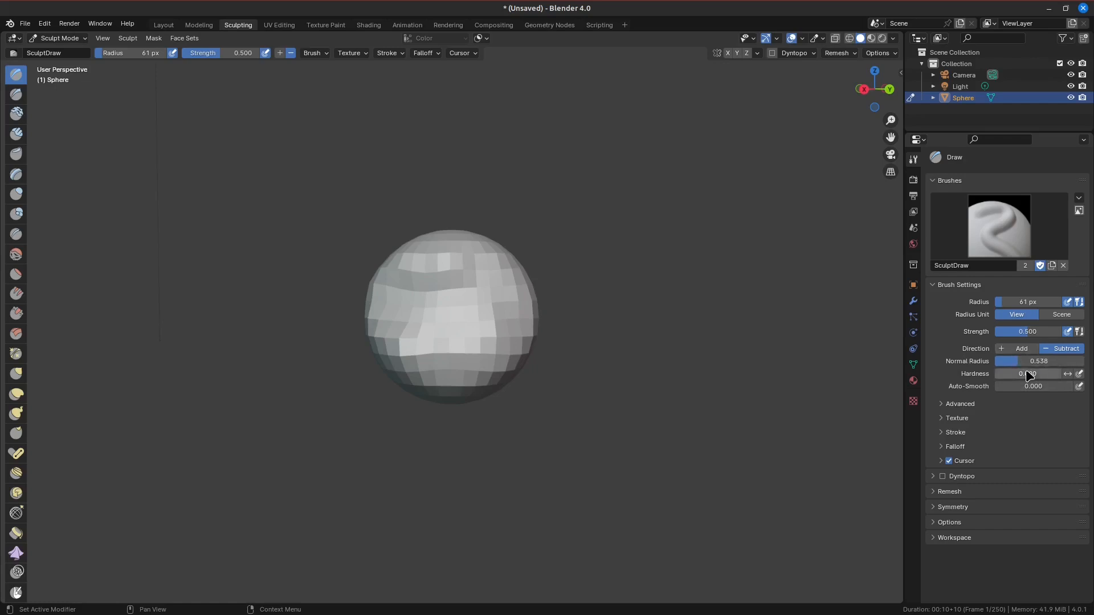
- Set the Draw brush's Normal Radius to 1.116 and carve strokes into the sphere's side with Auto-Smooth at 0.000
{"action": "left_click_drag", "start_coordinate": [1024, 366], "coordinate": [1045, 365]}
{"action": "middle_click_drag", "start_coordinate": [665, 335], "coordinate": [644, 360]}
{"action": "mouse_move", "coordinate": [451, 308]}
{"action": "middle_mouse_down"}
{"action": "mouse_move", "coordinate": [391, 308]}
{"action": "mouse_move", "coordinate": [369, 296]}
{"action": "mouse_move", "coordinate": [387, 300]}
{"action": "middle_mouse_up"}
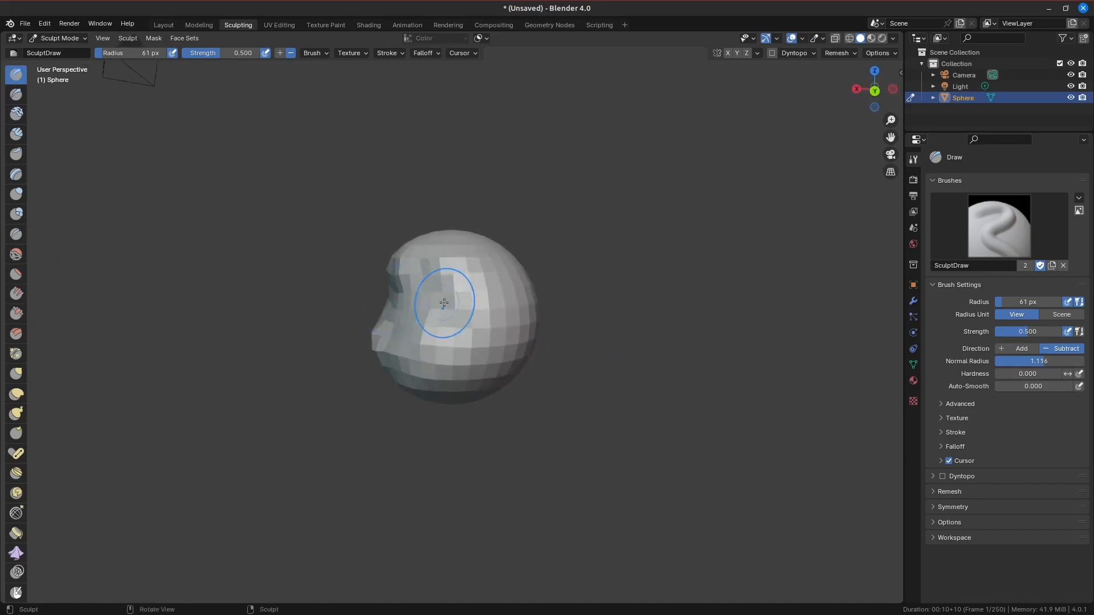
{"action": "mouse_move", "coordinate": [446, 303]}
{"action": "left_mouse_down"}
{"action": "mouse_move", "coordinate": [426, 278]}
{"action": "mouse_move", "coordinate": [494, 330]}
{"action": "left_mouse_up"}
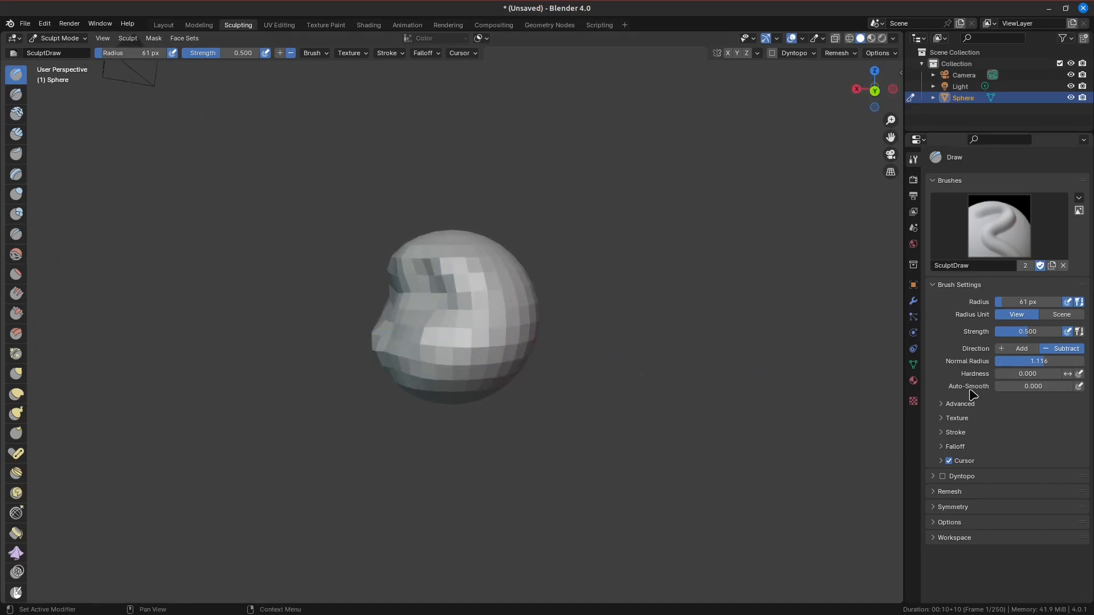
{"action": "mouse_move", "coordinate": [1033, 386]}
{"action": "left_mouse_down"}
{"action": "mouse_move", "coordinate": [1049, 387]}
{"action": "mouse_move", "coordinate": [995, 387]}
{"action": "left_mouse_up"}
{"action": "mouse_move", "coordinate": [479, 347]}
{"action": "left_mouse_down"}
{"action": "mouse_move", "coordinate": [429, 283]}
{"action": "mouse_move", "coordinate": [442, 276]}
{"action": "mouse_move", "coordinate": [508, 298]}
{"action": "mouse_move", "coordinate": [497, 267]}
{"action": "left_mouse_up"}
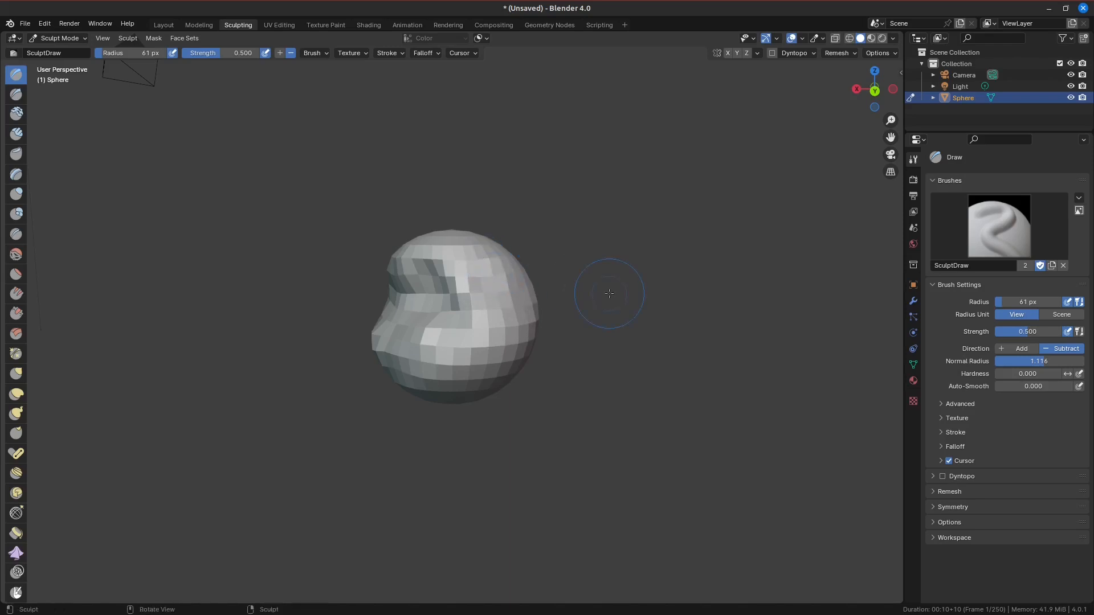
- Look through the Clay Strips, Clay Thumb, Layer and Inflate brush settings, return to the Draw brush and inspect the carved sphere
{"action": "left_click", "coordinate": [16, 133]}
{"action": "left_click", "coordinate": [16, 154]}
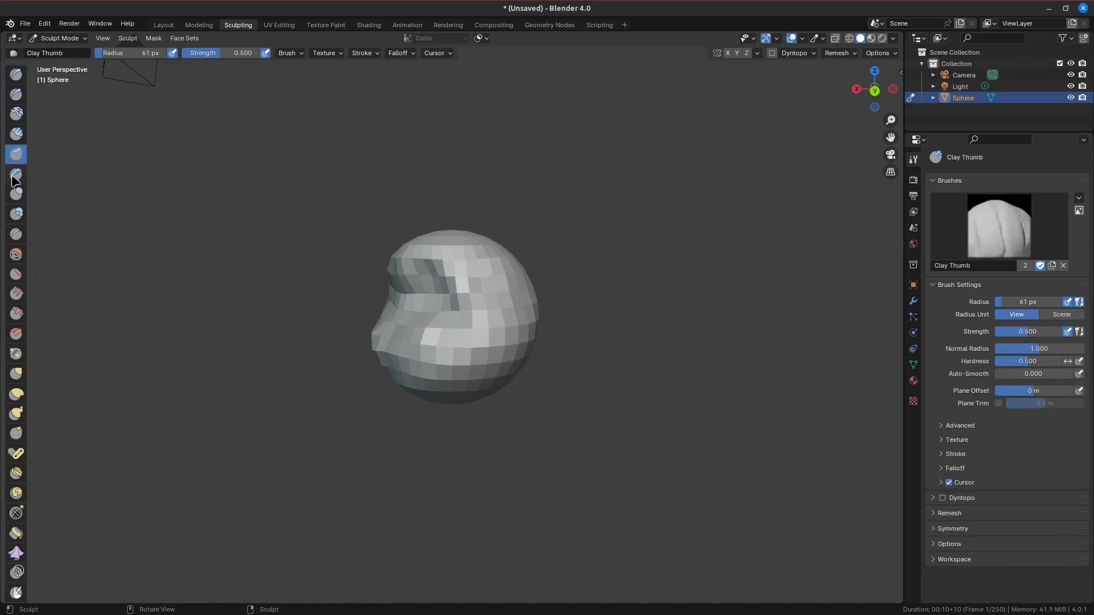
{"action": "left_click", "coordinate": [16, 174]}
{"action": "left_click", "coordinate": [16, 194]}
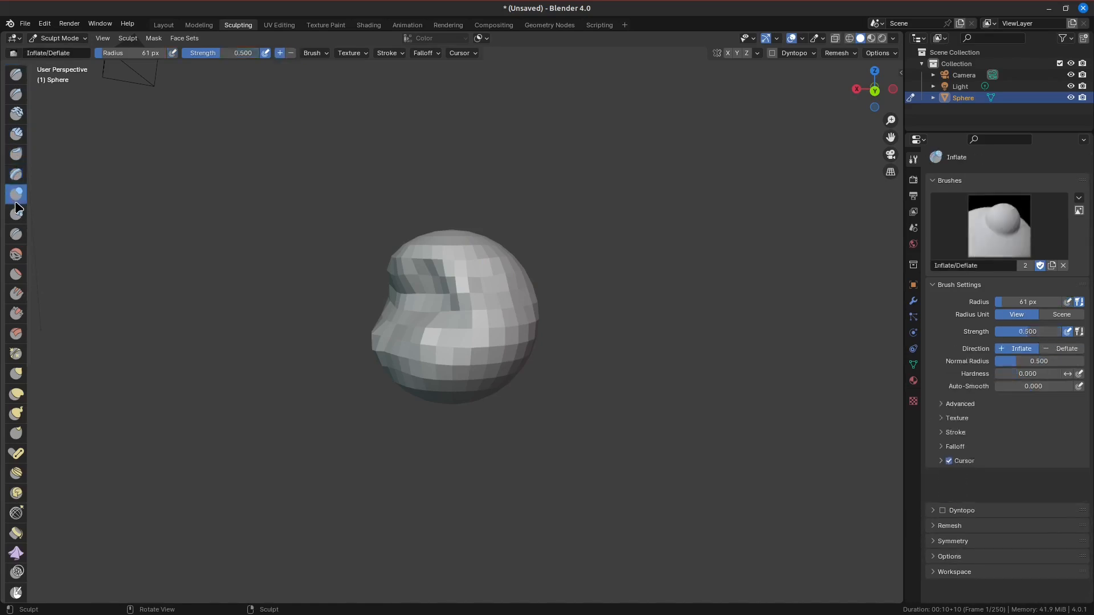
{"action": "left_click", "coordinate": [16, 74]}
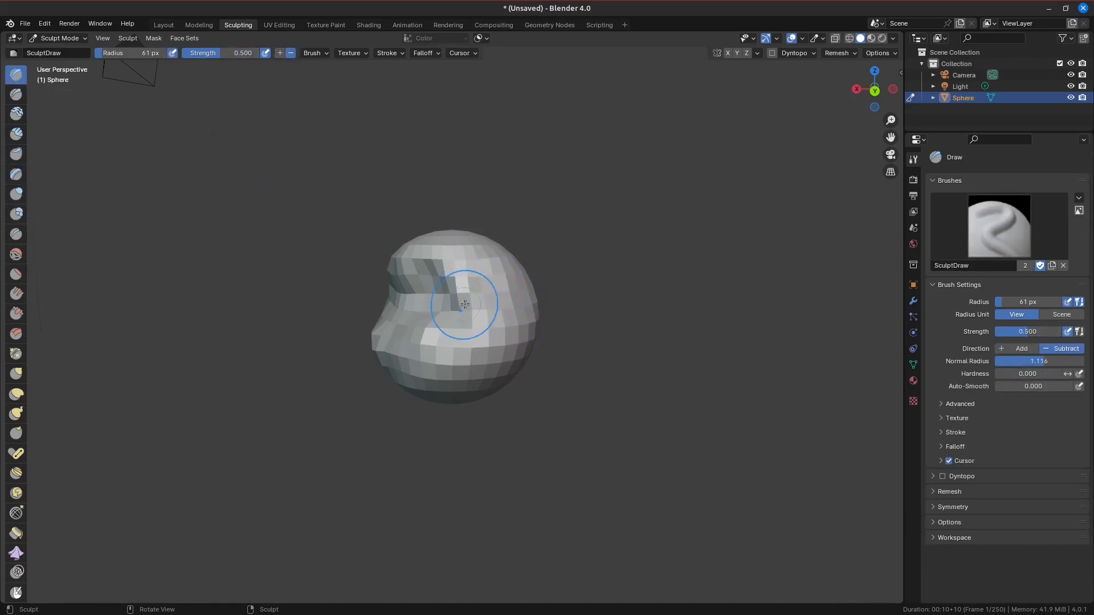
{"action": "middle_click_drag", "start_coordinate": [464, 283], "coordinate": [395, 285]}
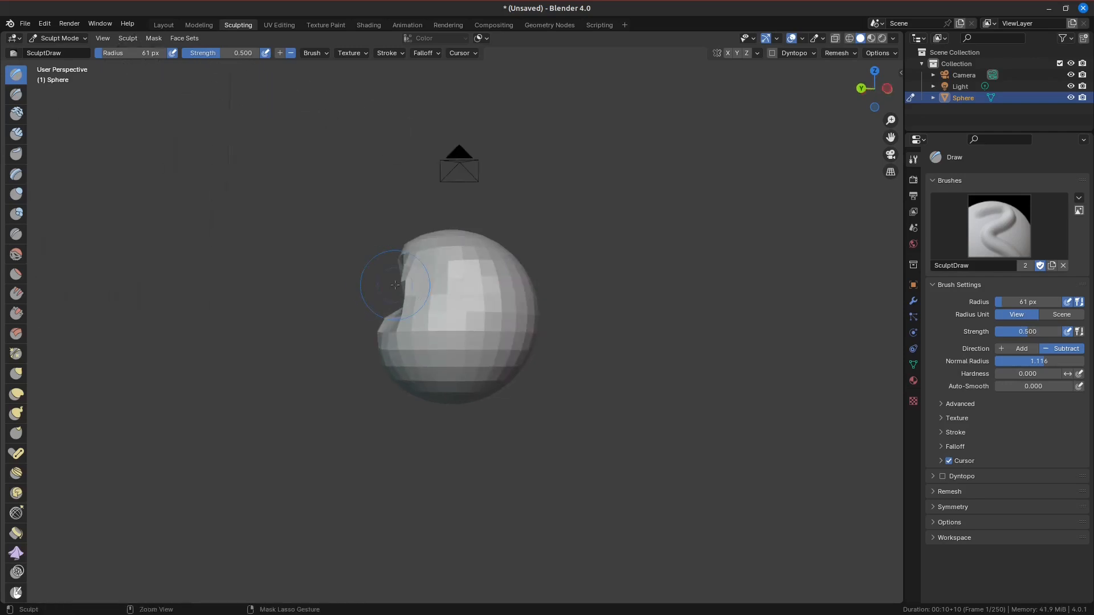